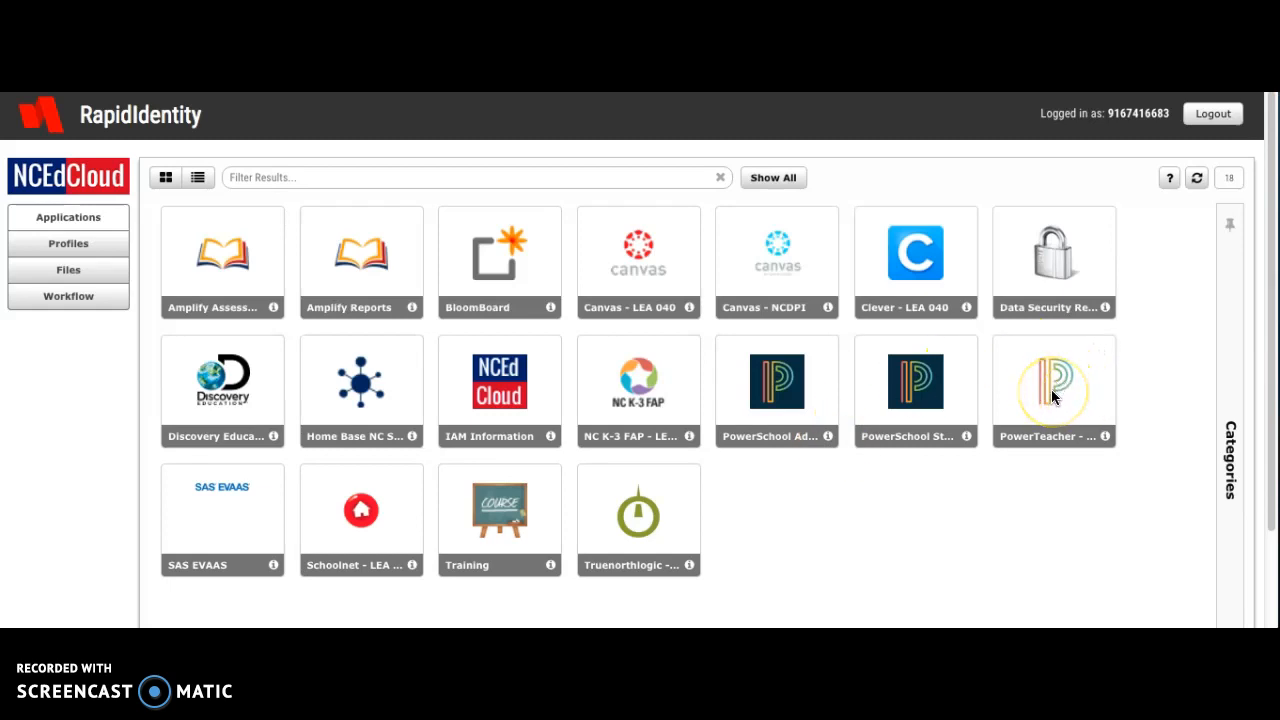
Open the Traditional Grade Calculations settings in PowerTeacher Pro and review the F1 reporting term's formula.
{"action": "left_click", "coordinate": [1052, 397]}
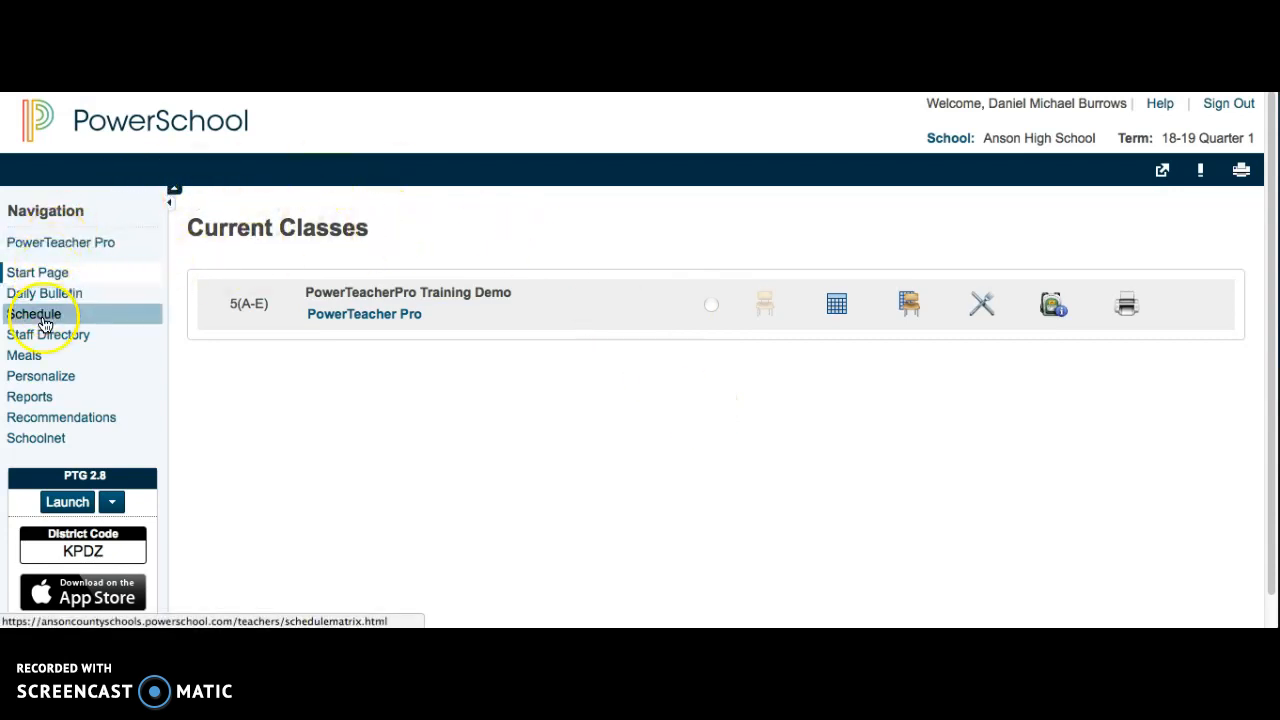
{"action": "left_click", "coordinate": [42, 250]}
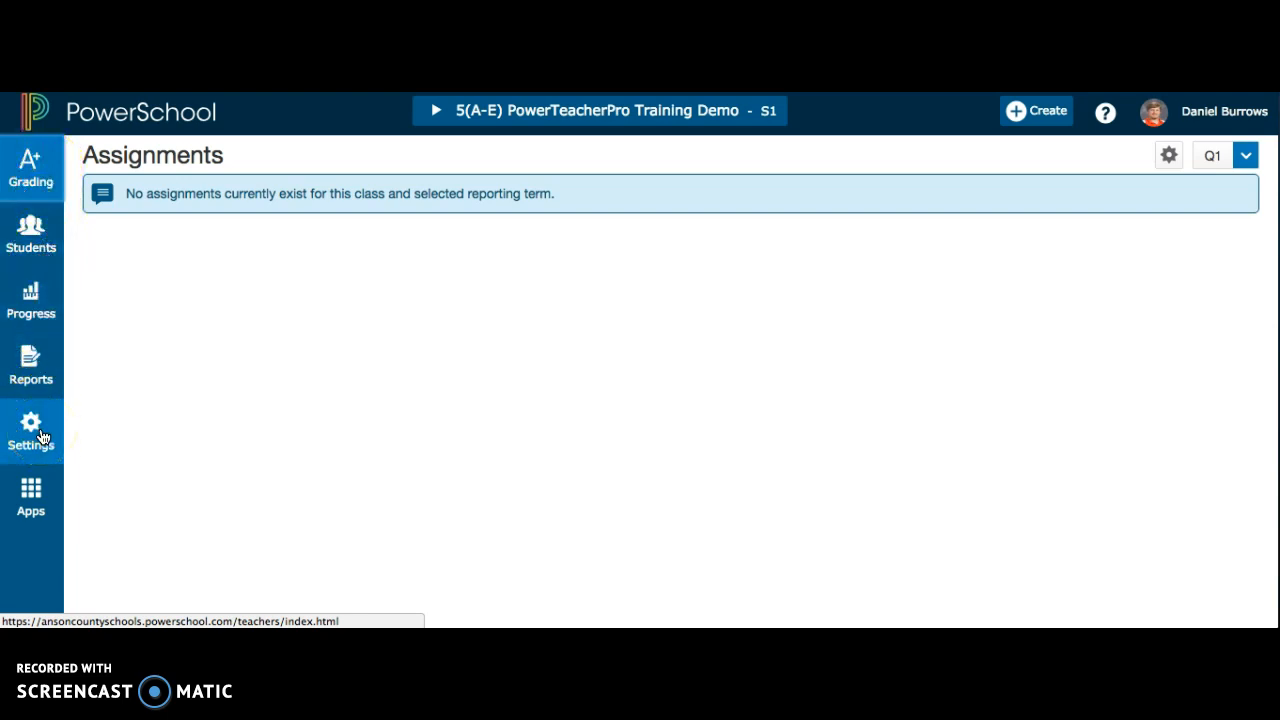
{"action": "left_click", "coordinate": [31, 432]}
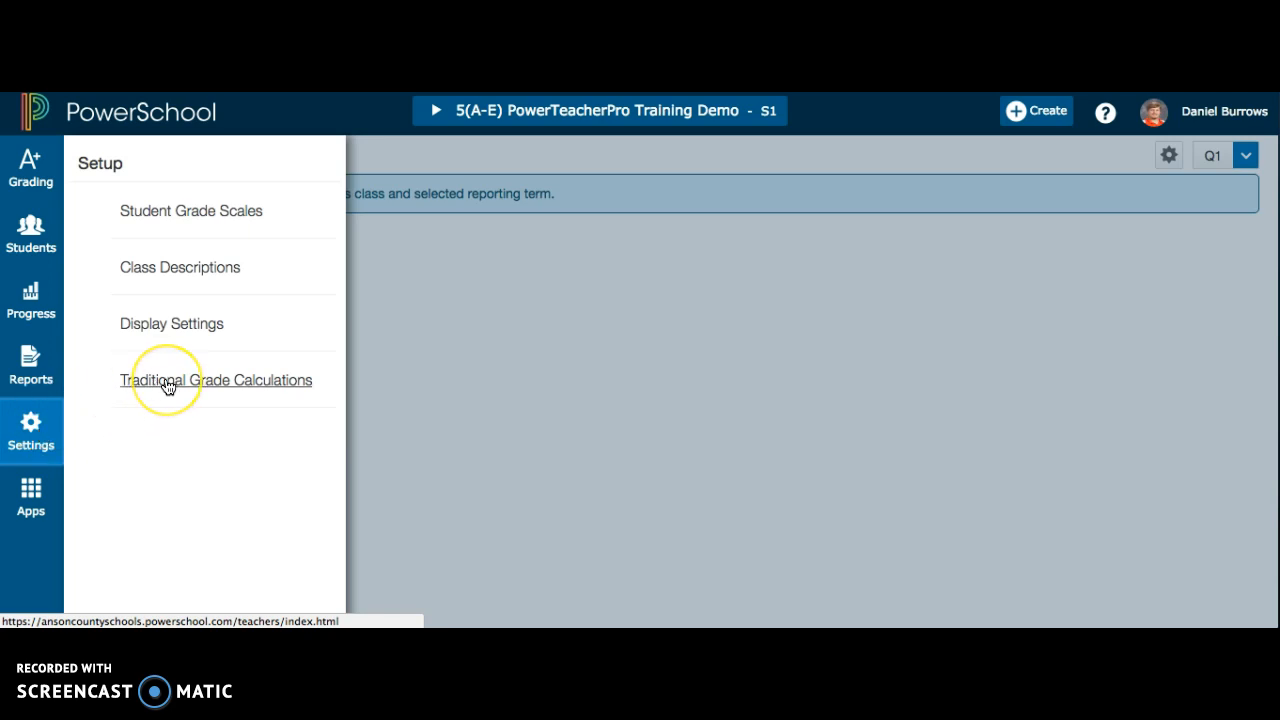
{"action": "left_click", "coordinate": [168, 385]}
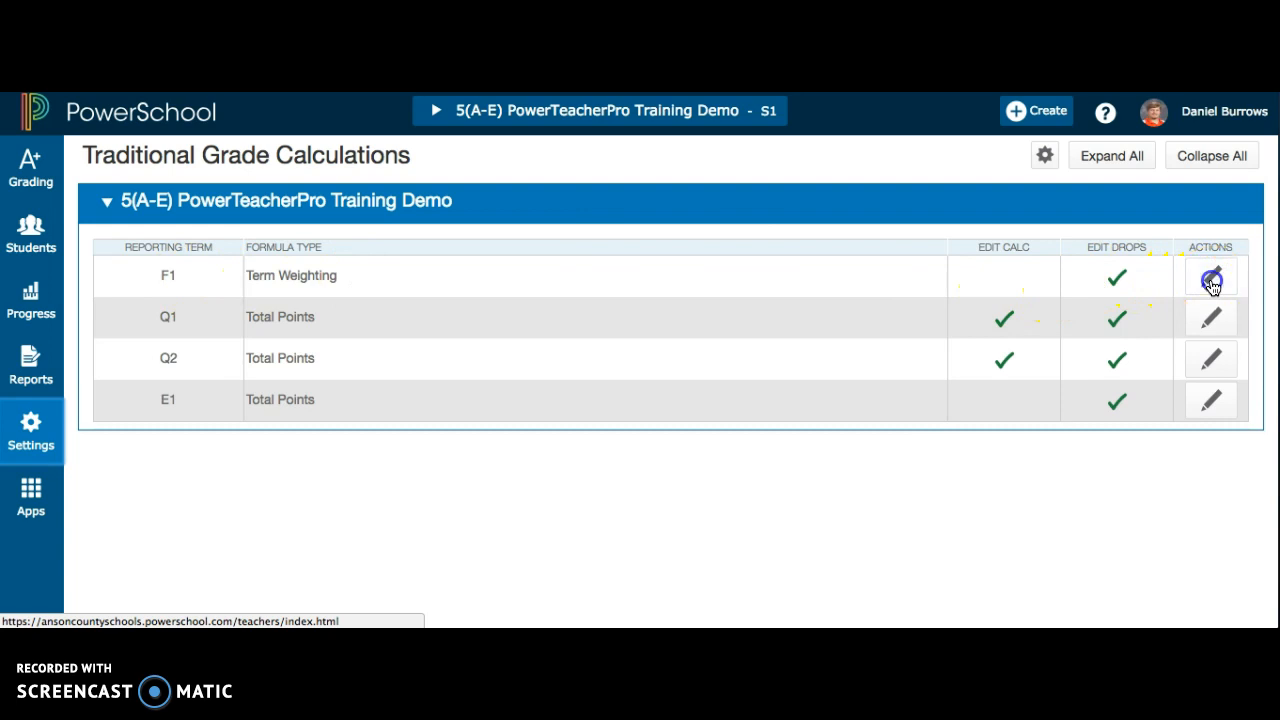
{"action": "left_click", "coordinate": [1211, 278]}
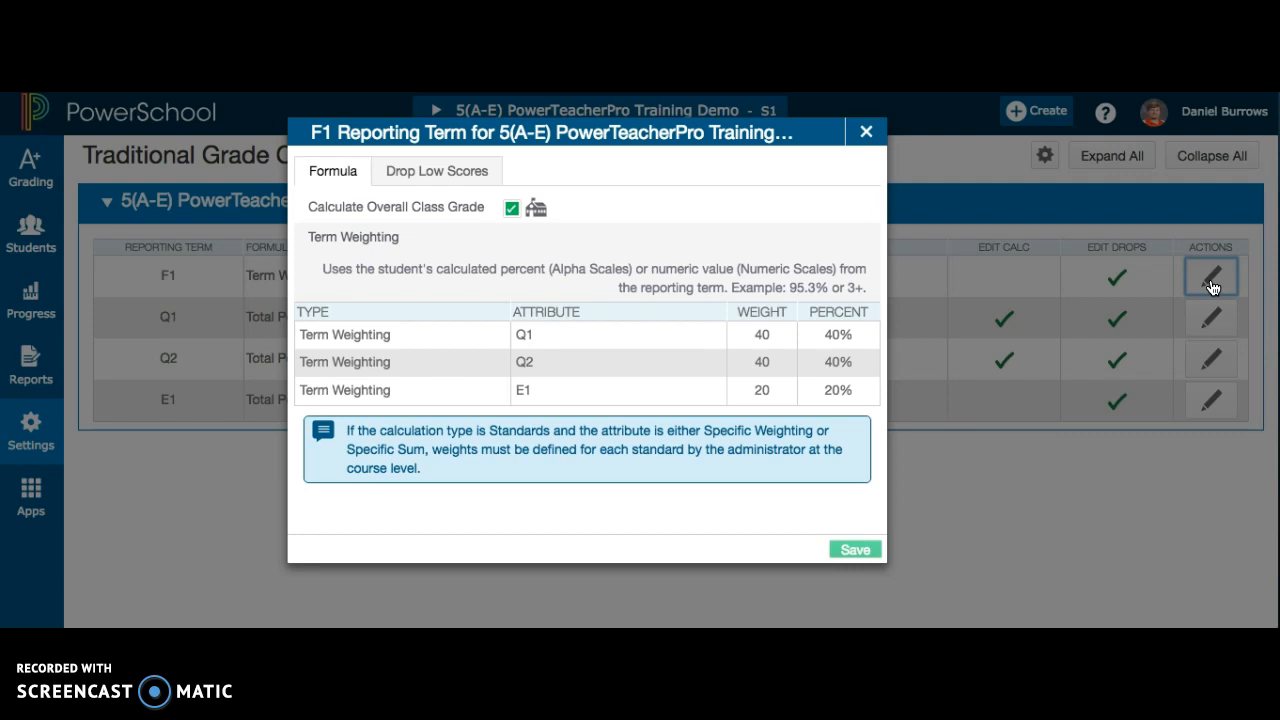
{"action": "left_click", "coordinate": [865, 134]}
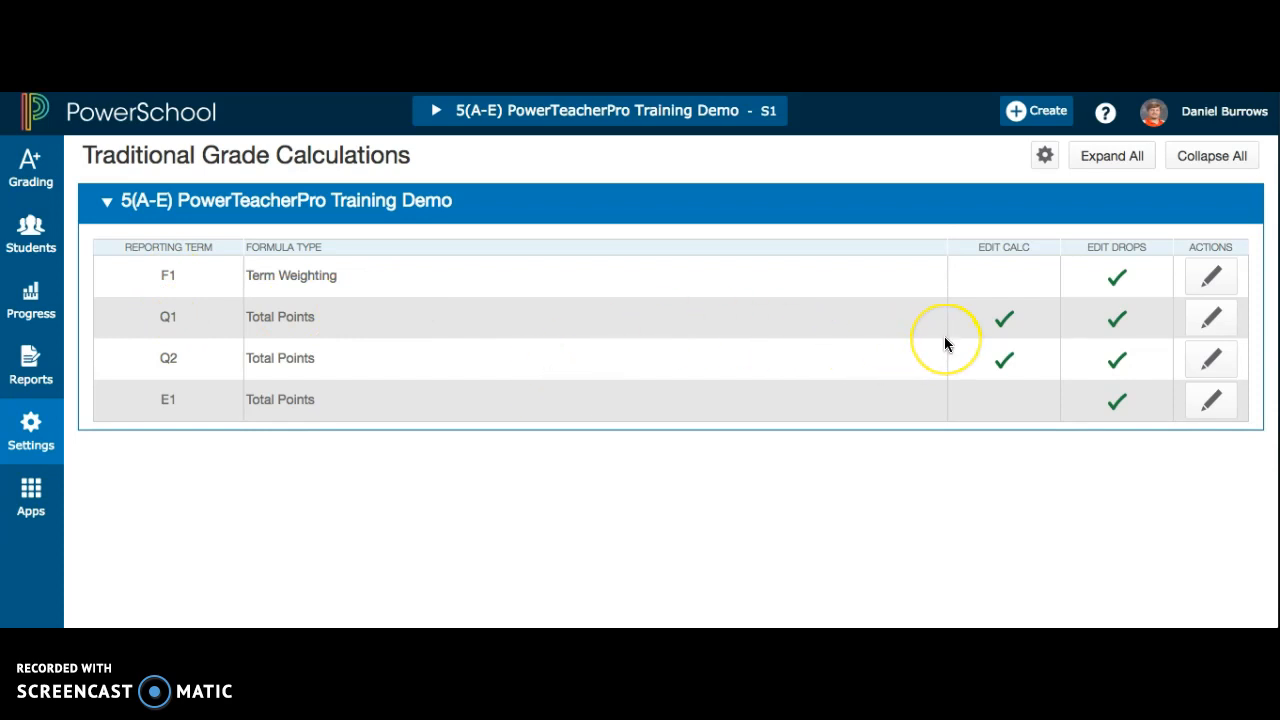
Change the Q1 reporting term's formula to Category Weighting for the Test category with a weight of 50.
{"action": "left_click", "coordinate": [1224, 324]}
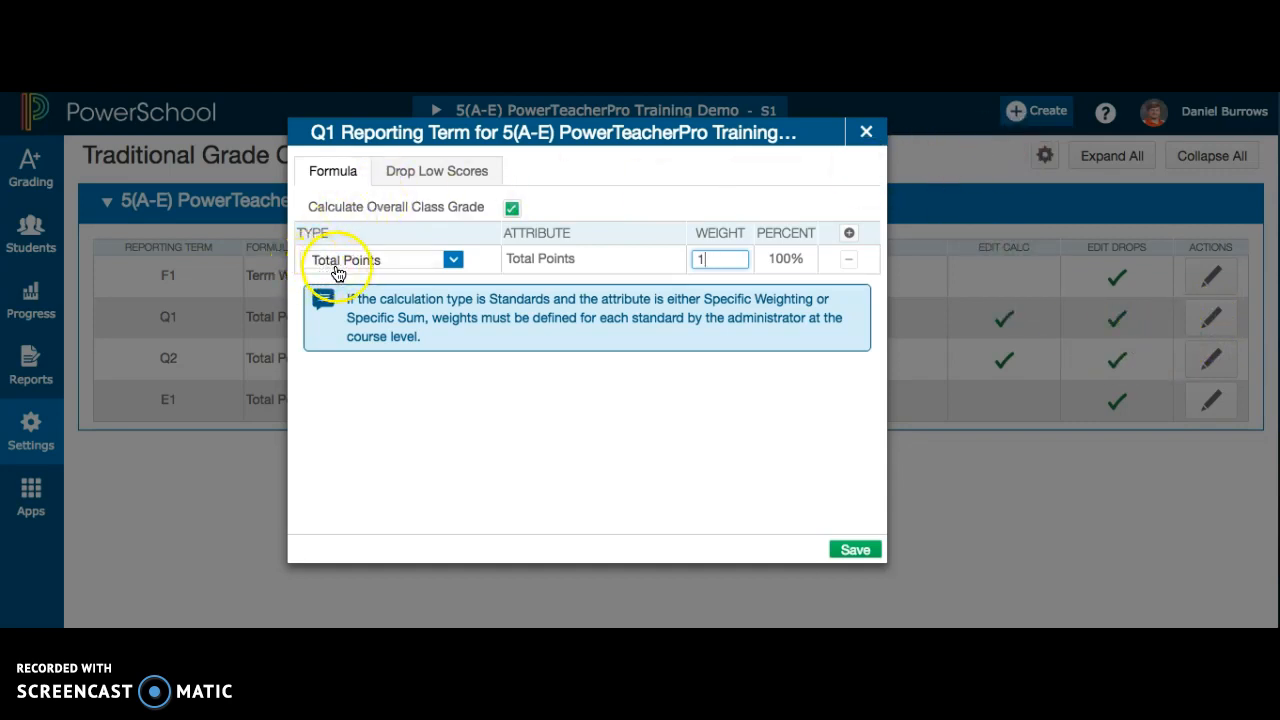
{"action": "left_click", "coordinate": [454, 262]}
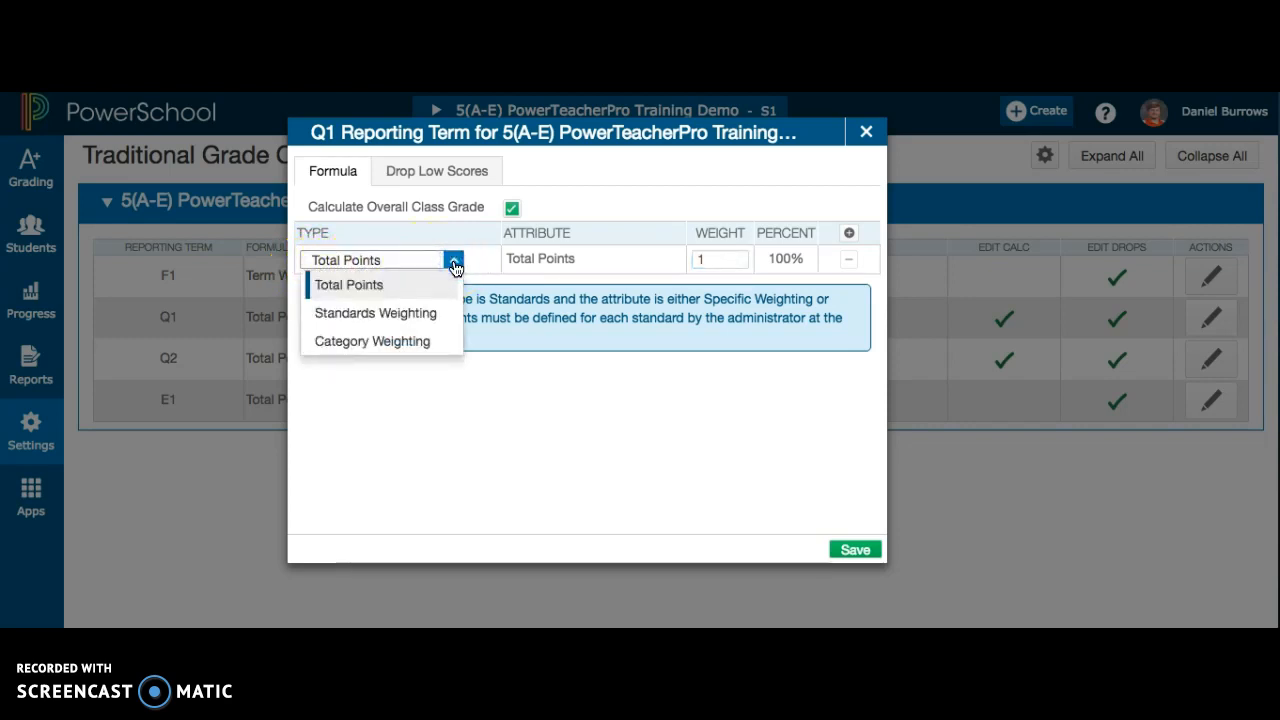
{"action": "left_click", "coordinate": [384, 344]}
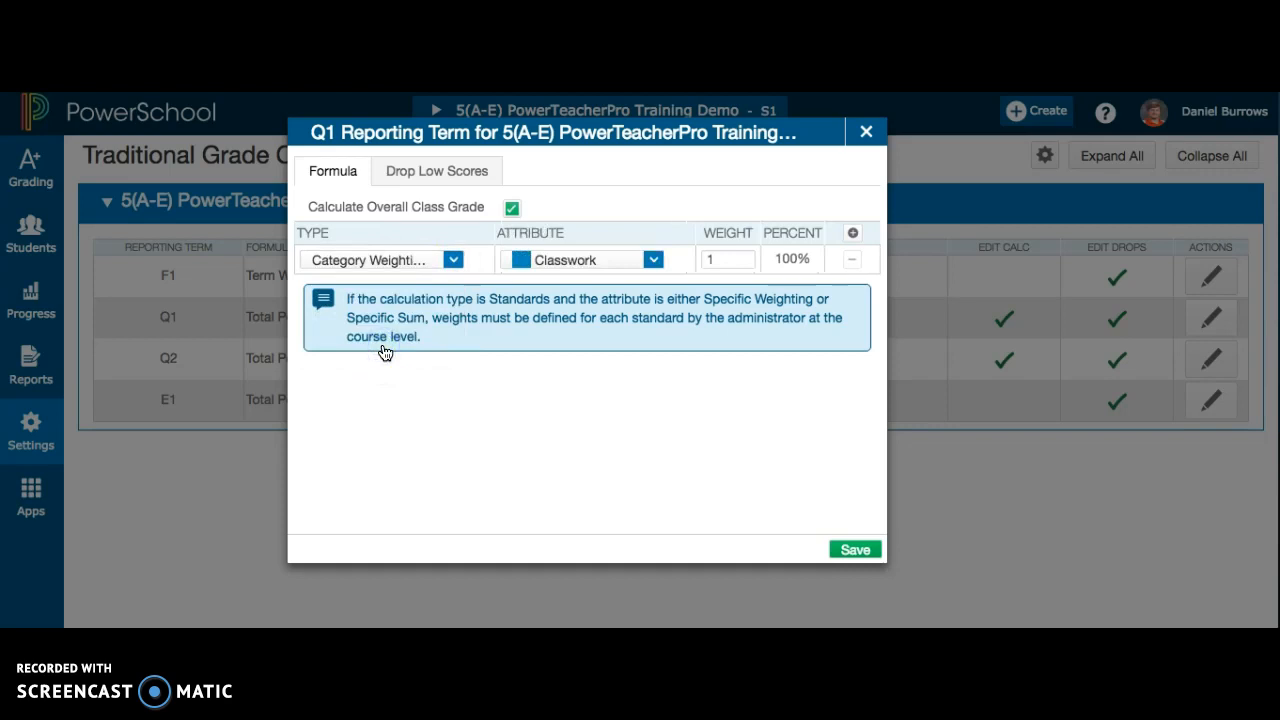
{"action": "left_click", "coordinate": [653, 262]}
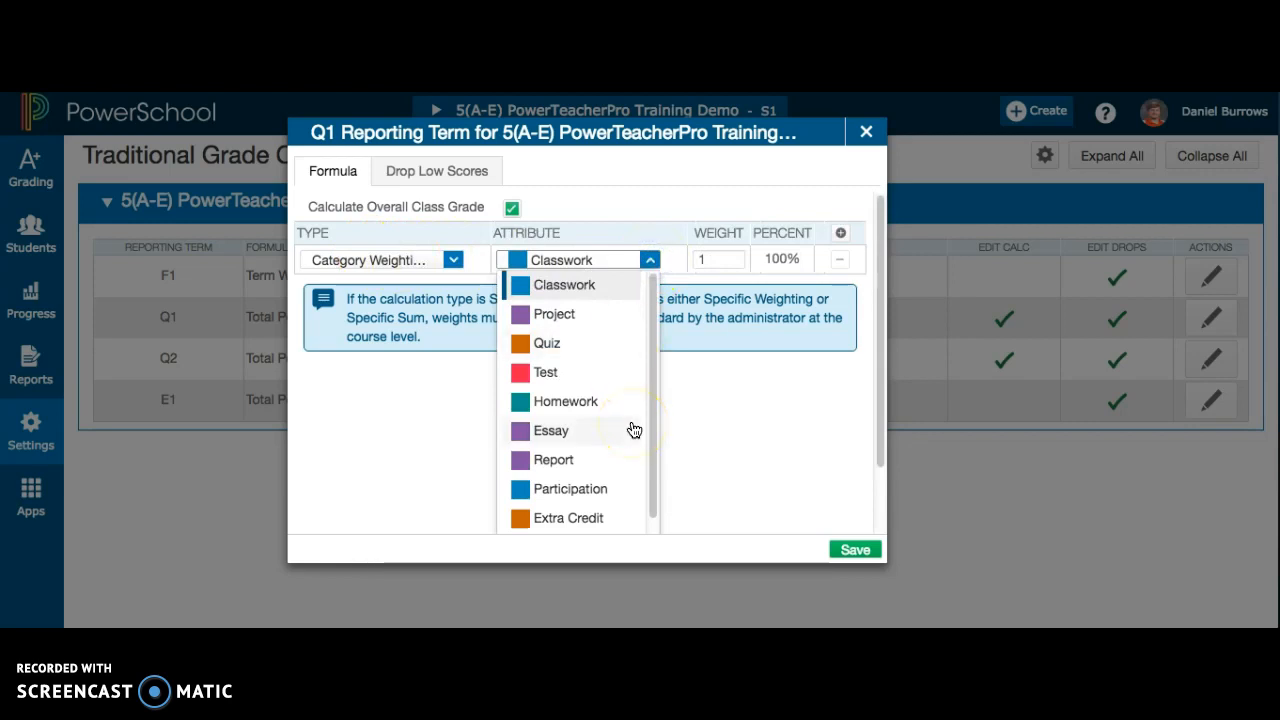
{"action": "scroll", "coordinate": [634, 430], "scroll_direction": "down", "scroll_amount": 3}
{"action": "scroll", "coordinate": [634, 430], "scroll_direction": "down", "scroll_amount": 3}
{"action": "scroll", "coordinate": [634, 430], "scroll_direction": "up", "scroll_amount": 2}
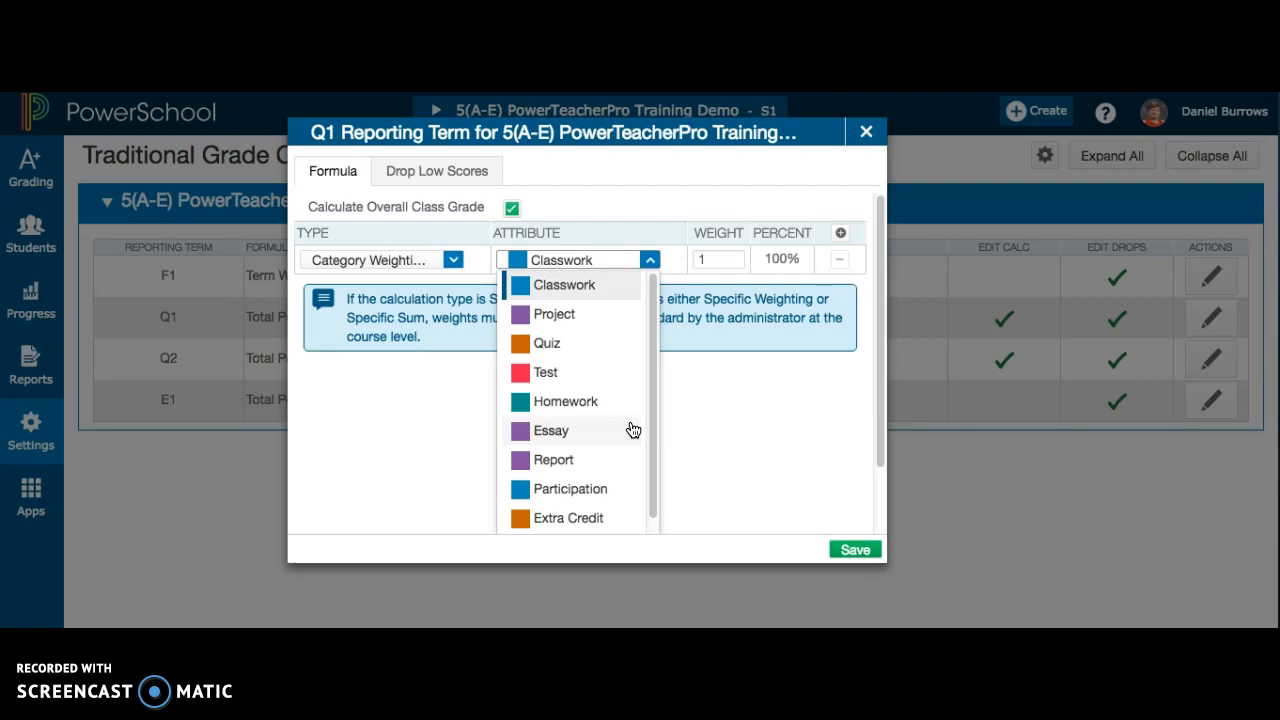
{"action": "left_click", "coordinate": [566, 372]}
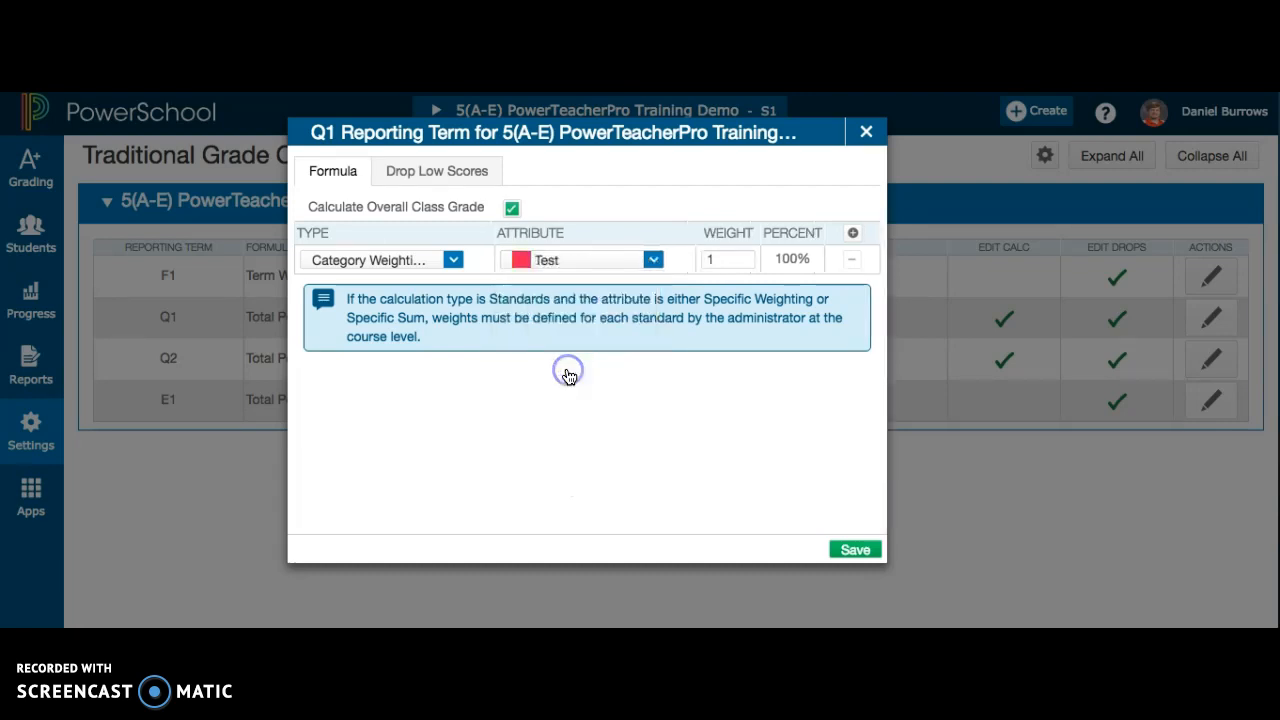
{"action": "left_click", "coordinate": [720, 259]}
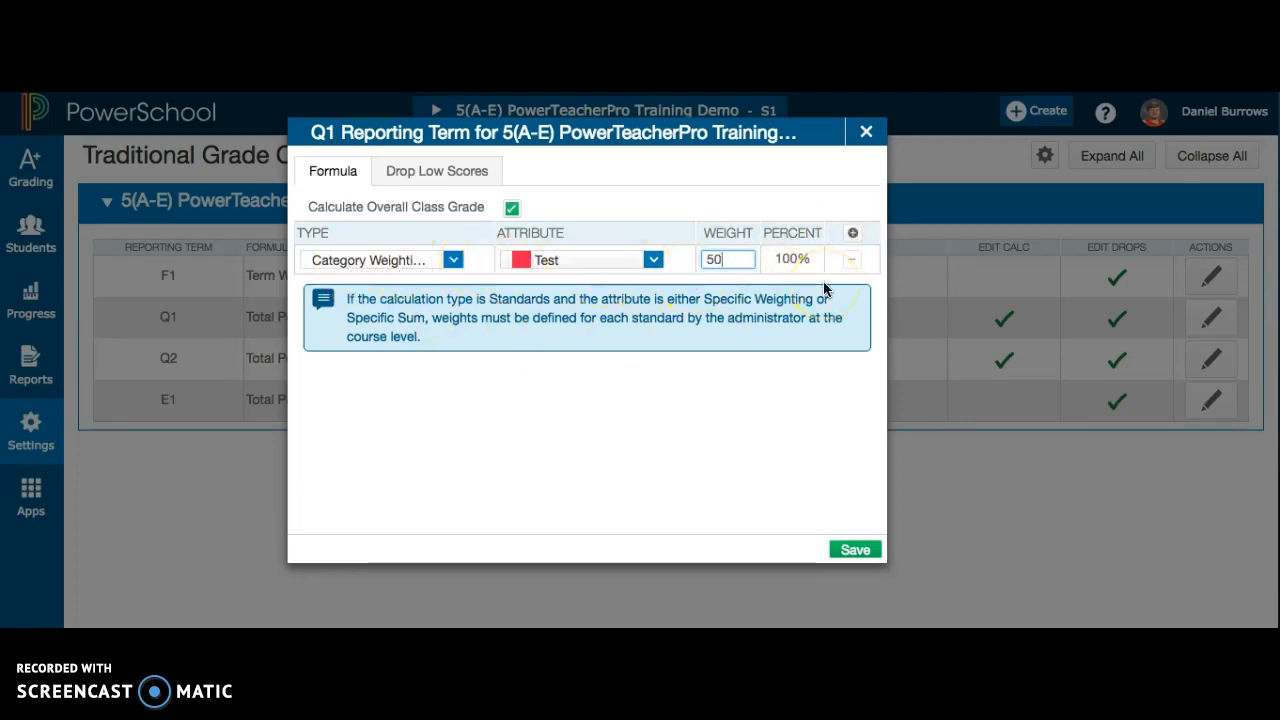
Add a Category Weighting row for Classwork with a weight of 20 to the Q1 formula.
{"action": "left_click", "coordinate": [853, 236]}
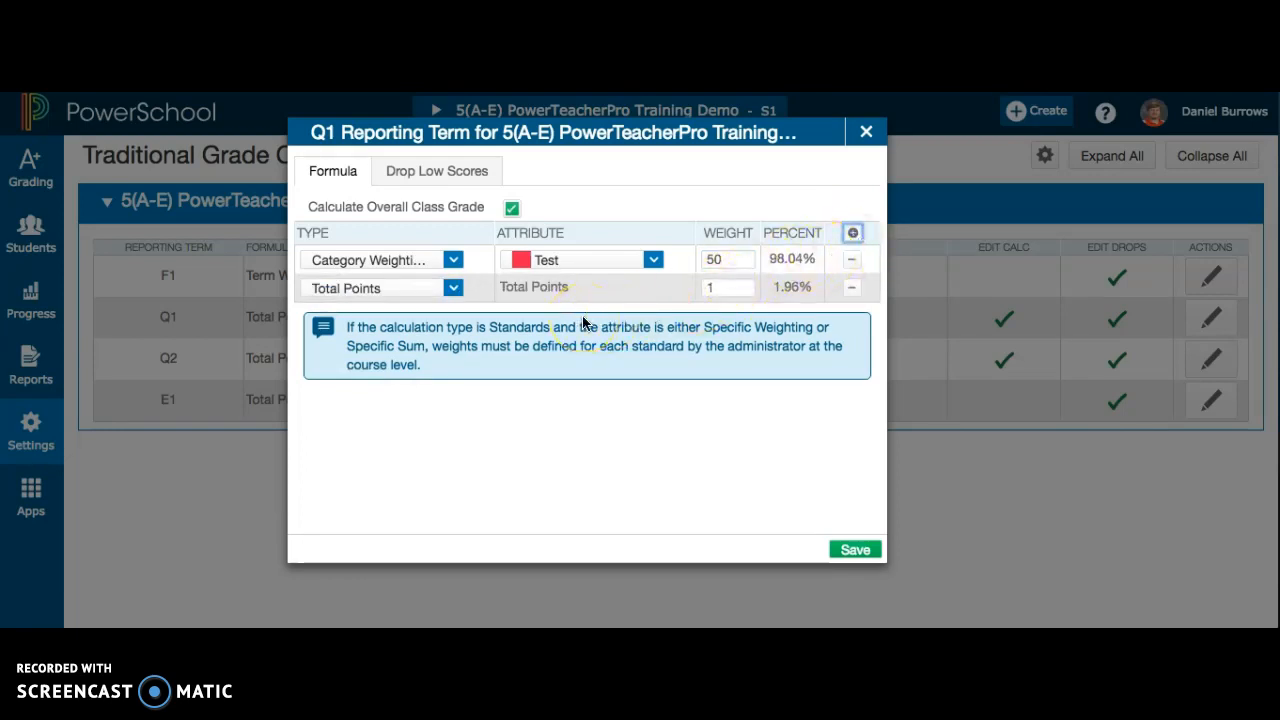
{"action": "left_click", "coordinate": [453, 289]}
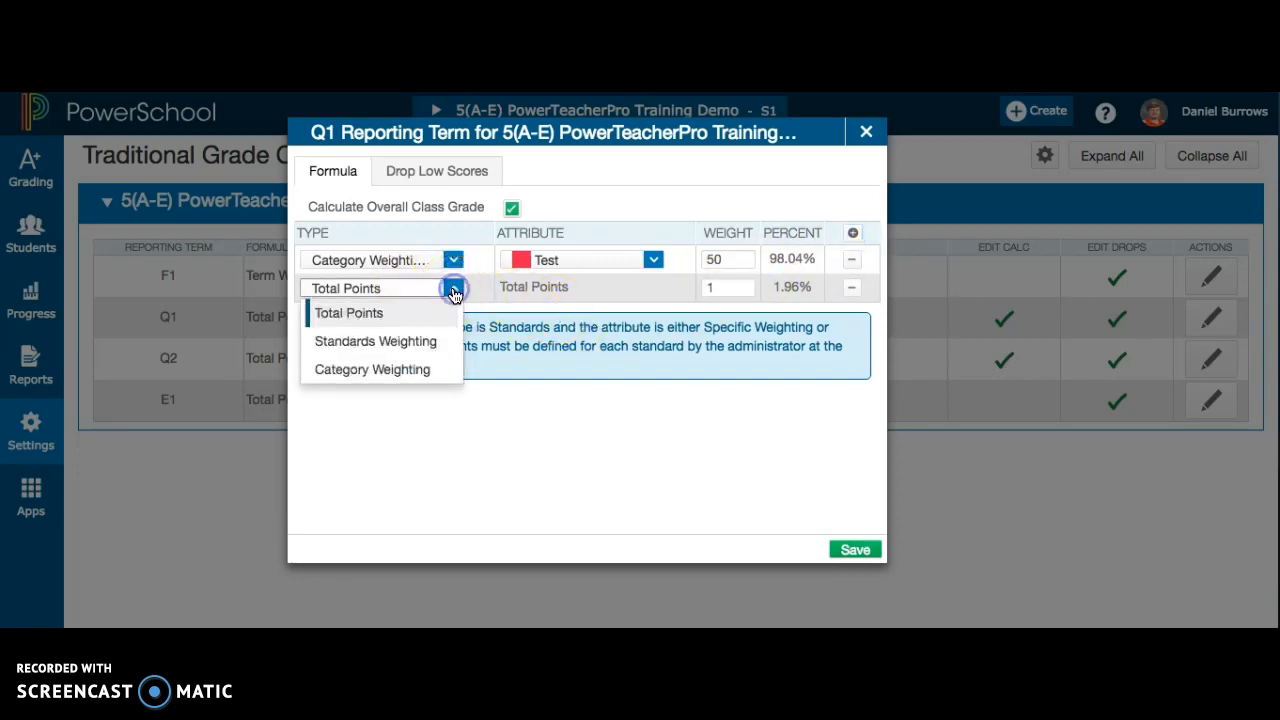
{"action": "left_click", "coordinate": [423, 370]}
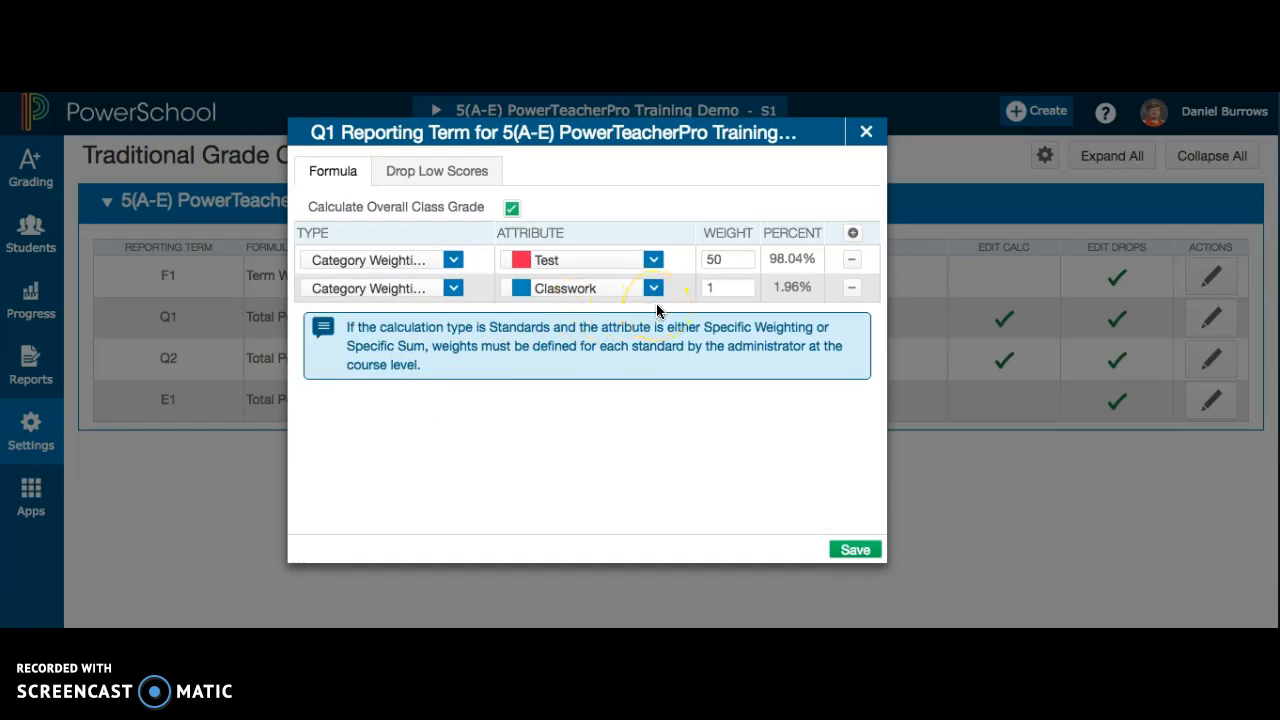
{"action": "left_click", "coordinate": [720, 289]}
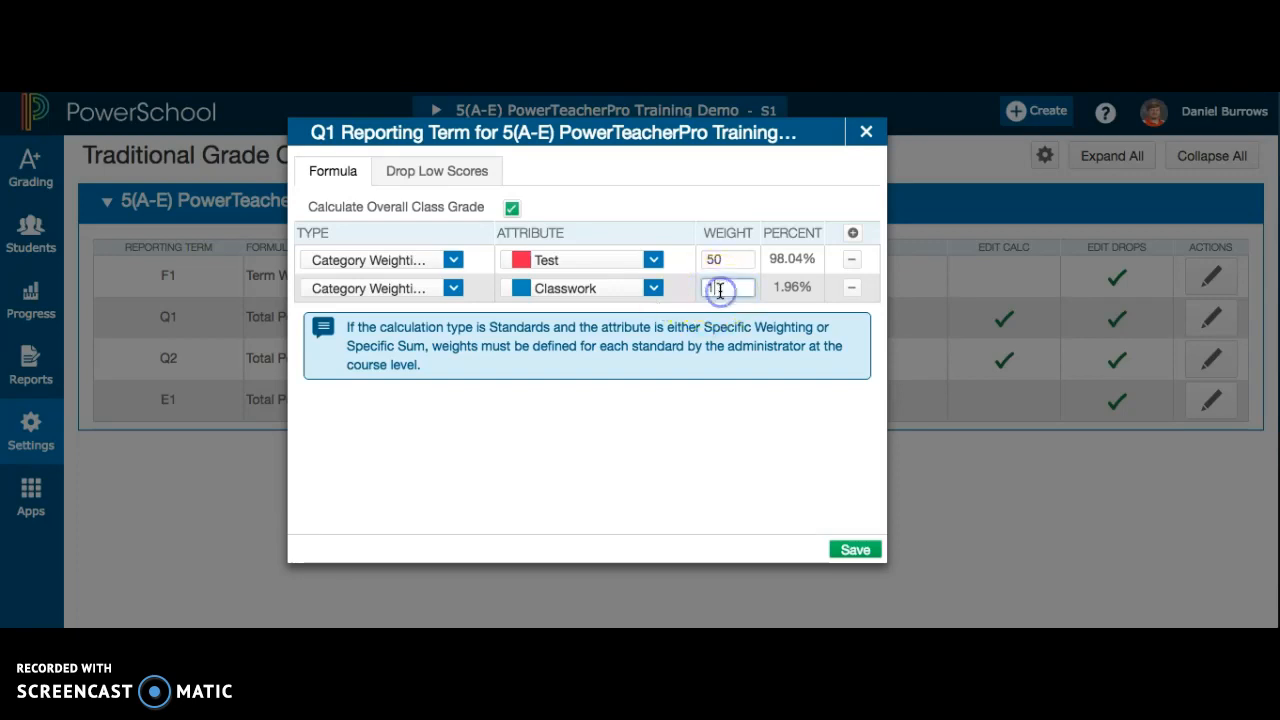
{"action": "key", "text": "BackSpace"}
{"action": "type", "text": "20"}
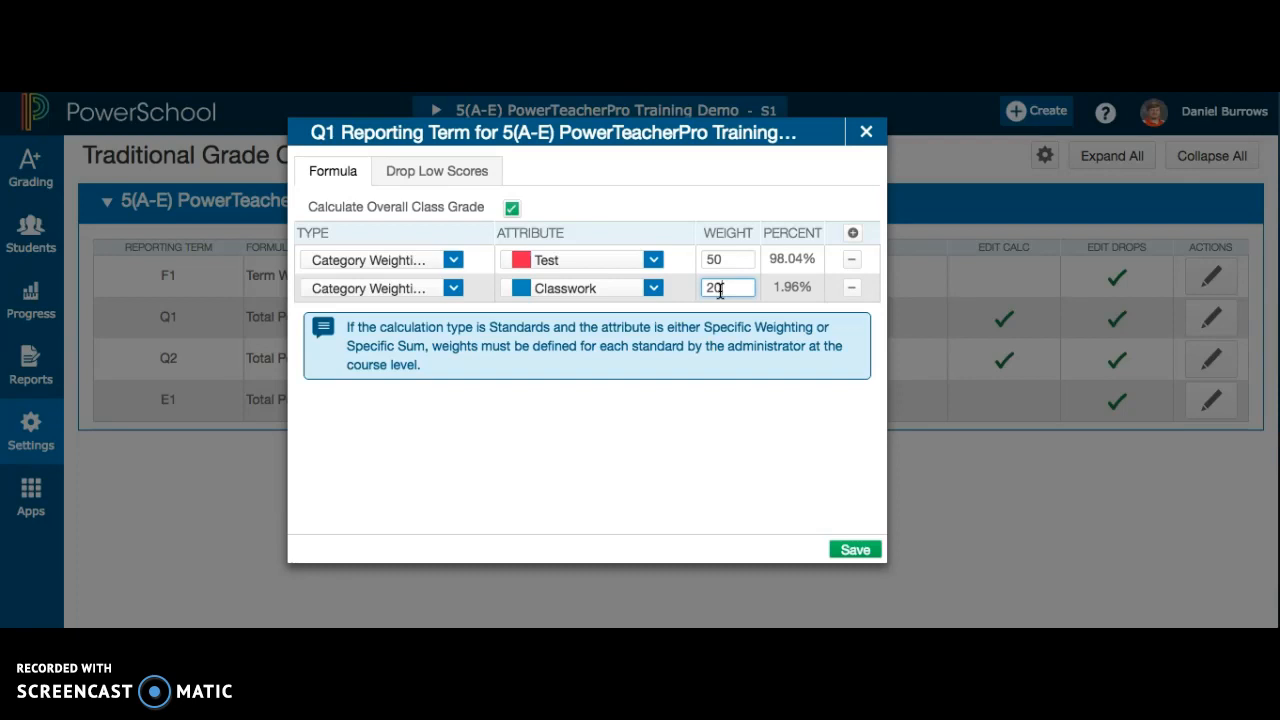
Add a Category Weighting row for Homework with a weight of 10 to the Q1 formula.
{"action": "left_click", "coordinate": [853, 234]}
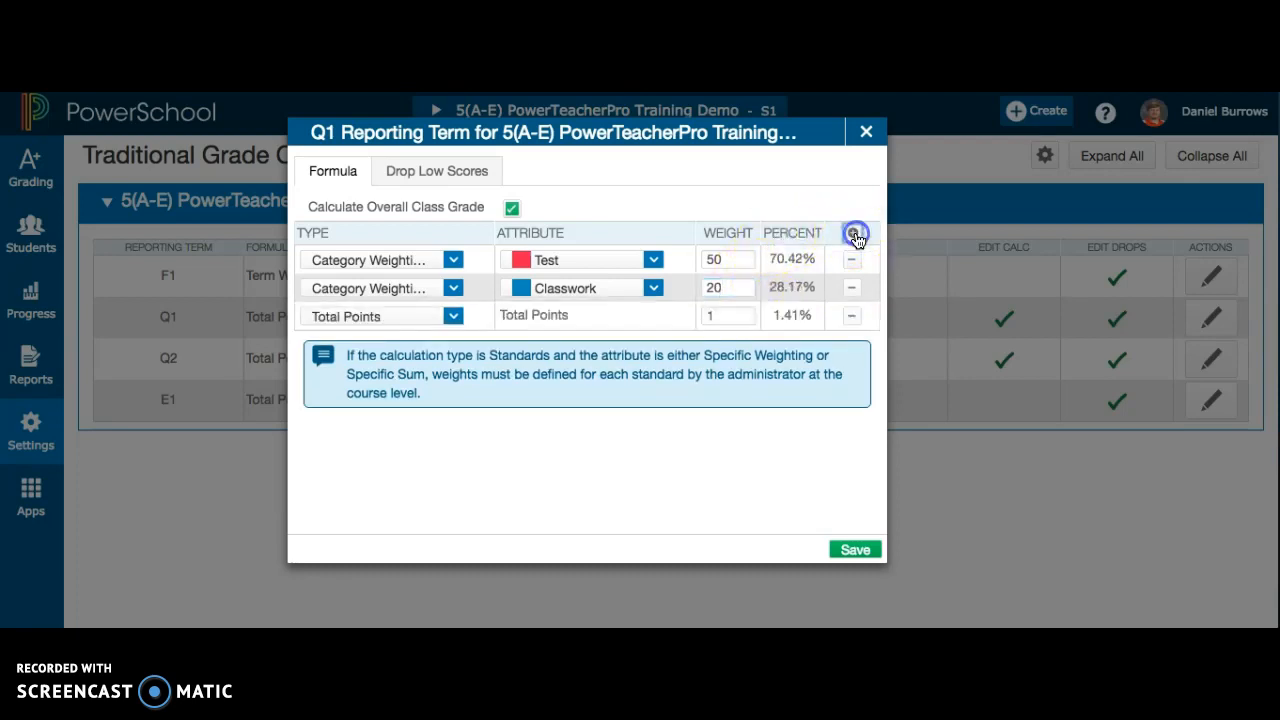
{"action": "left_click", "coordinate": [455, 316]}
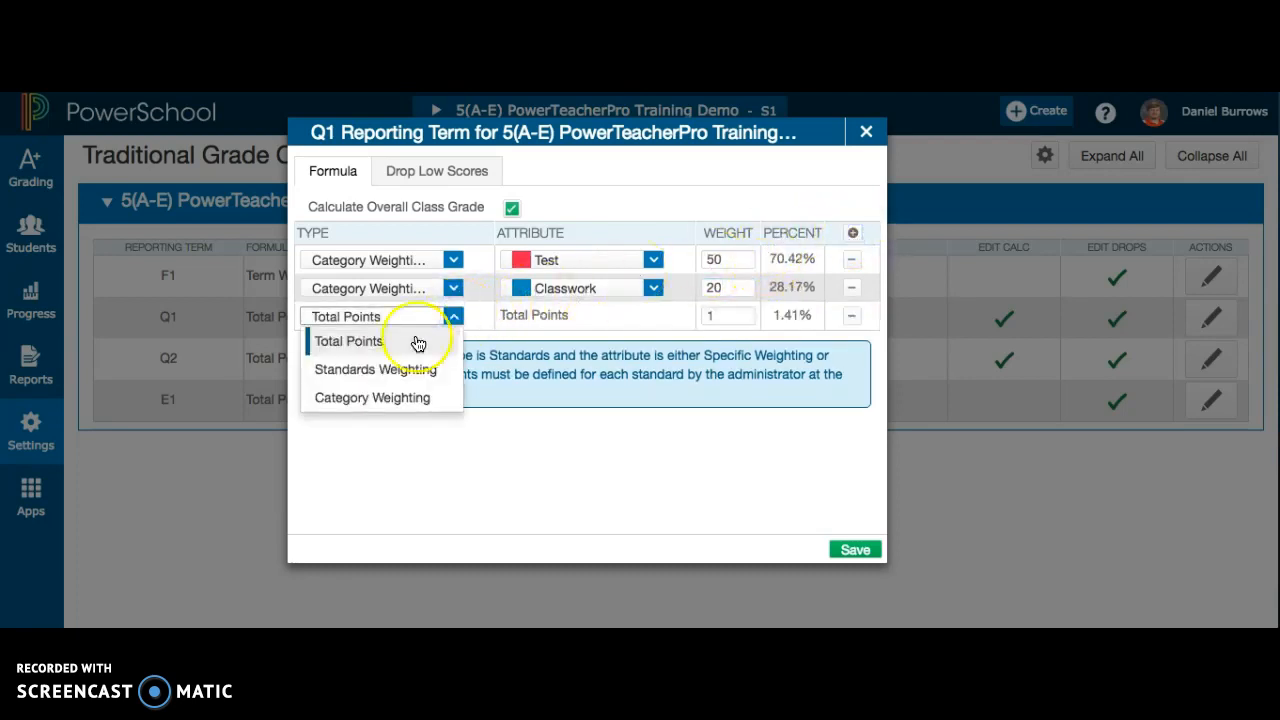
{"action": "left_click", "coordinate": [400, 399]}
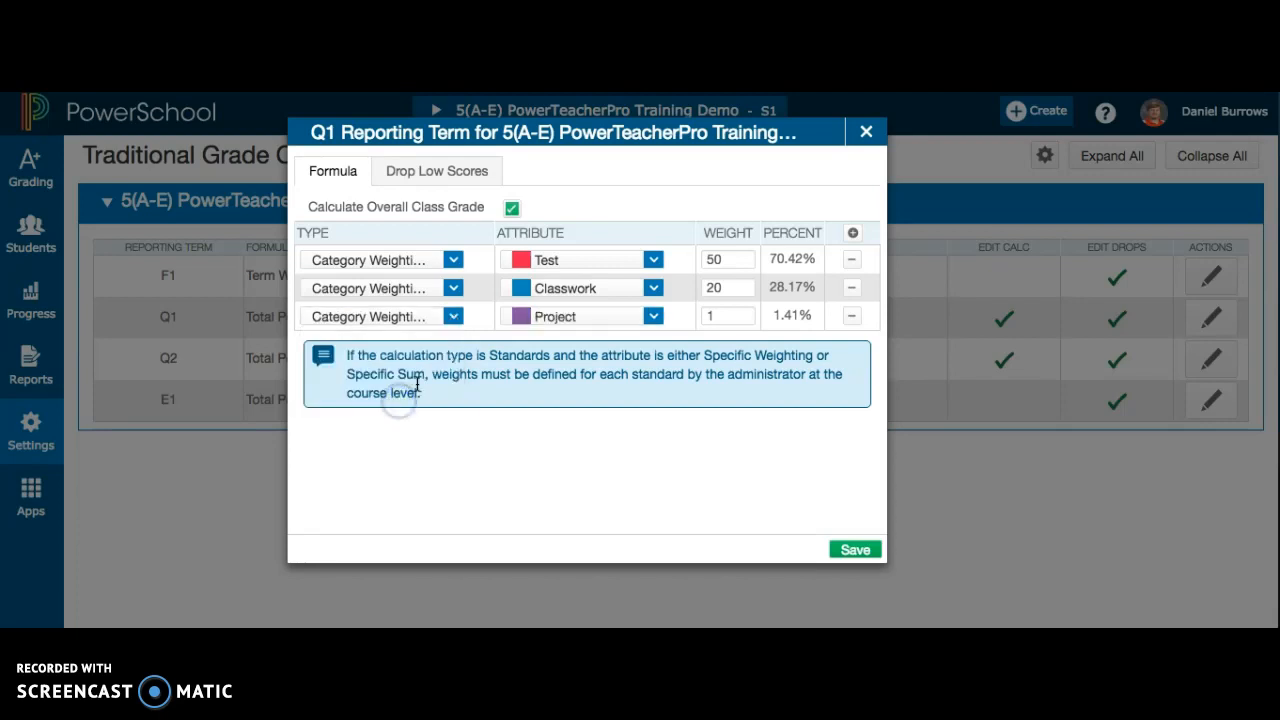
{"action": "left_click", "coordinate": [652, 316]}
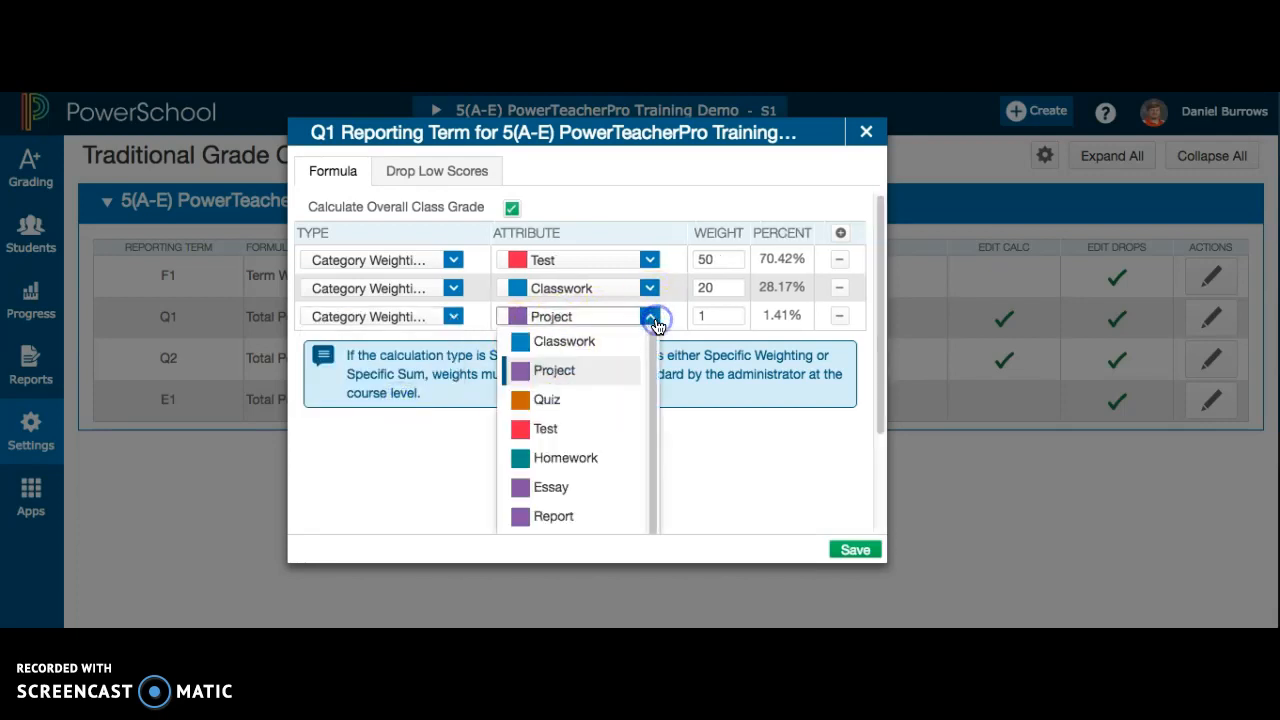
{"action": "left_click", "coordinate": [582, 462]}
{"action": "left_click", "coordinate": [729, 317]}
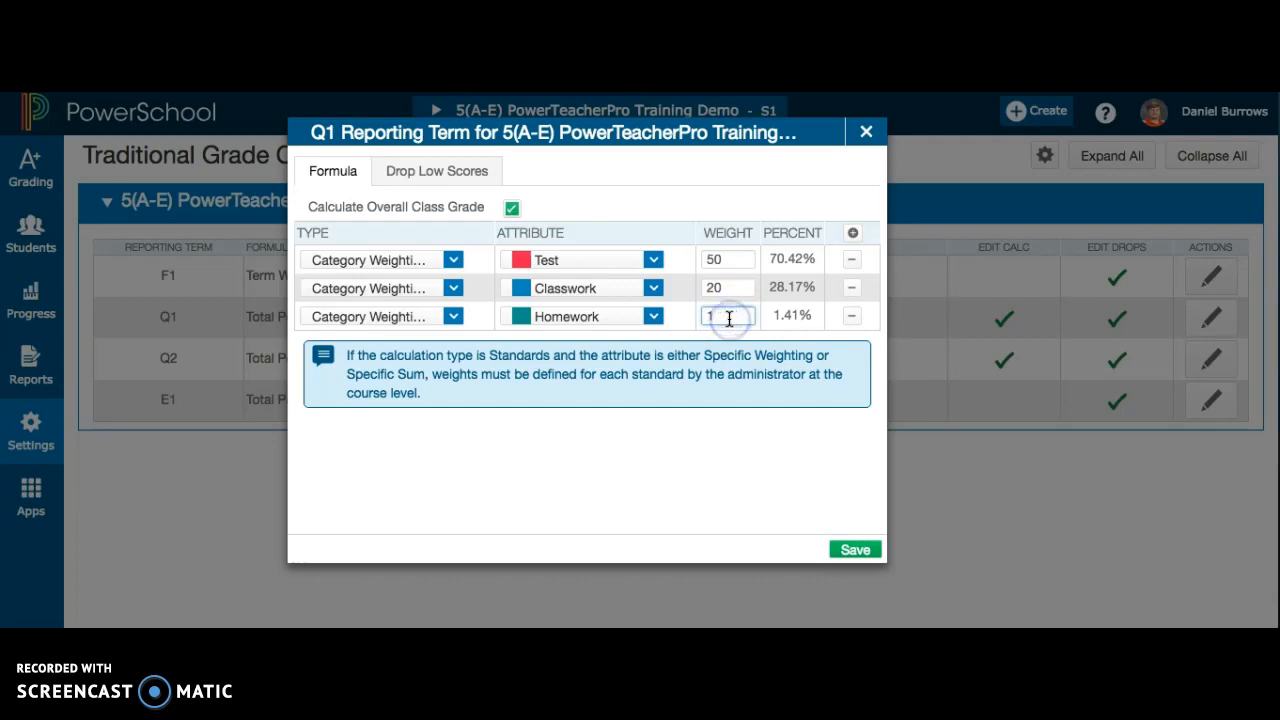
{"action": "type", "text": "1"}
{"action": "key", "text": "BackSpace"}
{"action": "type", "text": "0"}
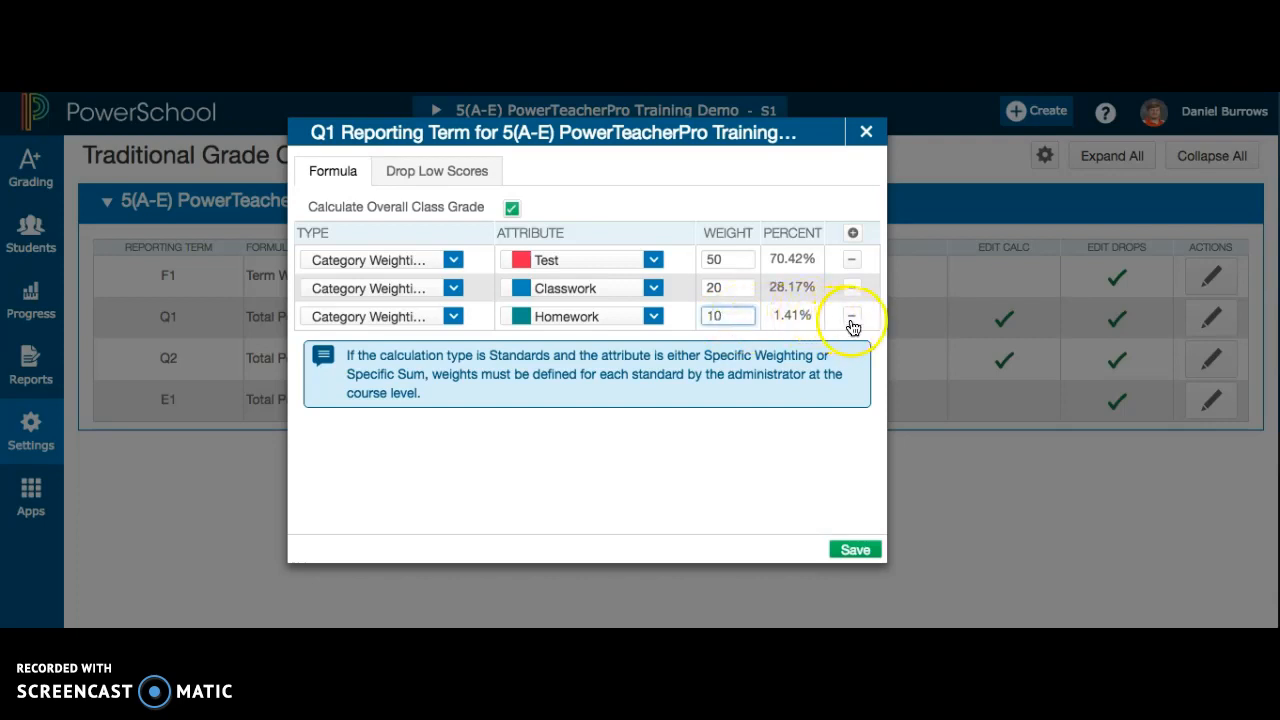
Add a Category Weighting row for Quiz with a weight of 20 to the Q1 formula.
{"action": "left_click", "coordinate": [853, 233]}
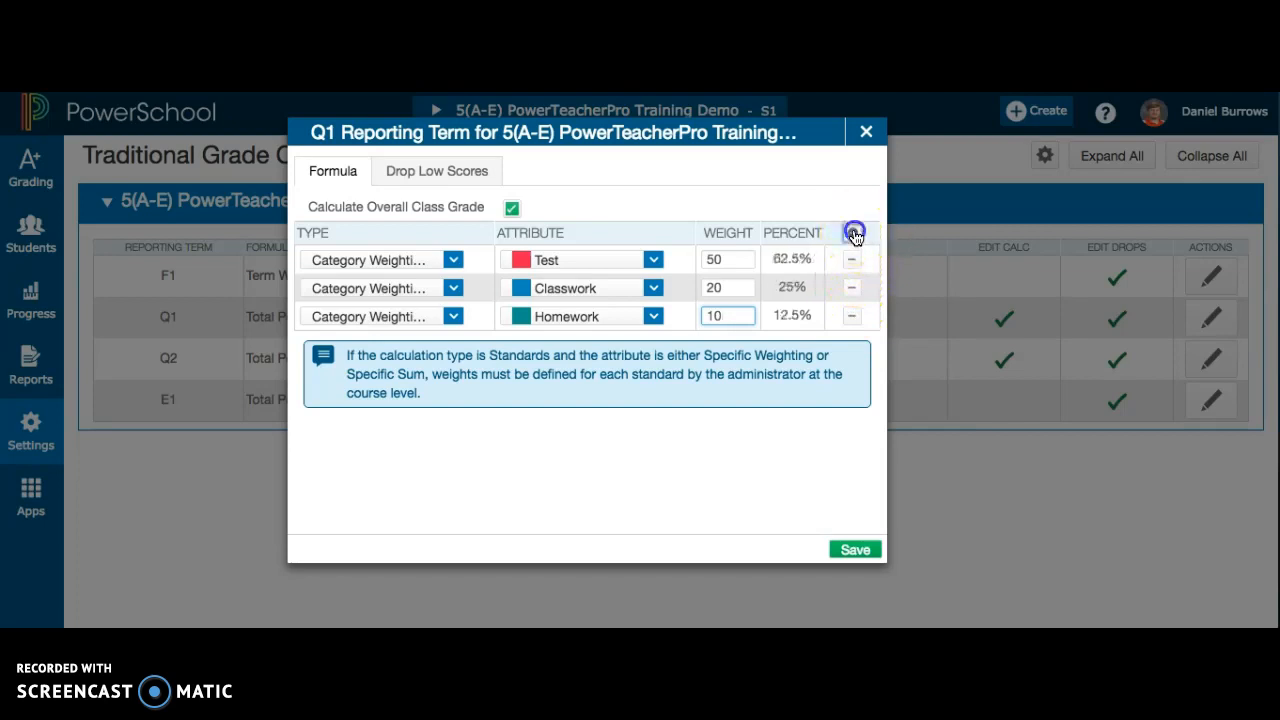
{"action": "left_click", "coordinate": [453, 344]}
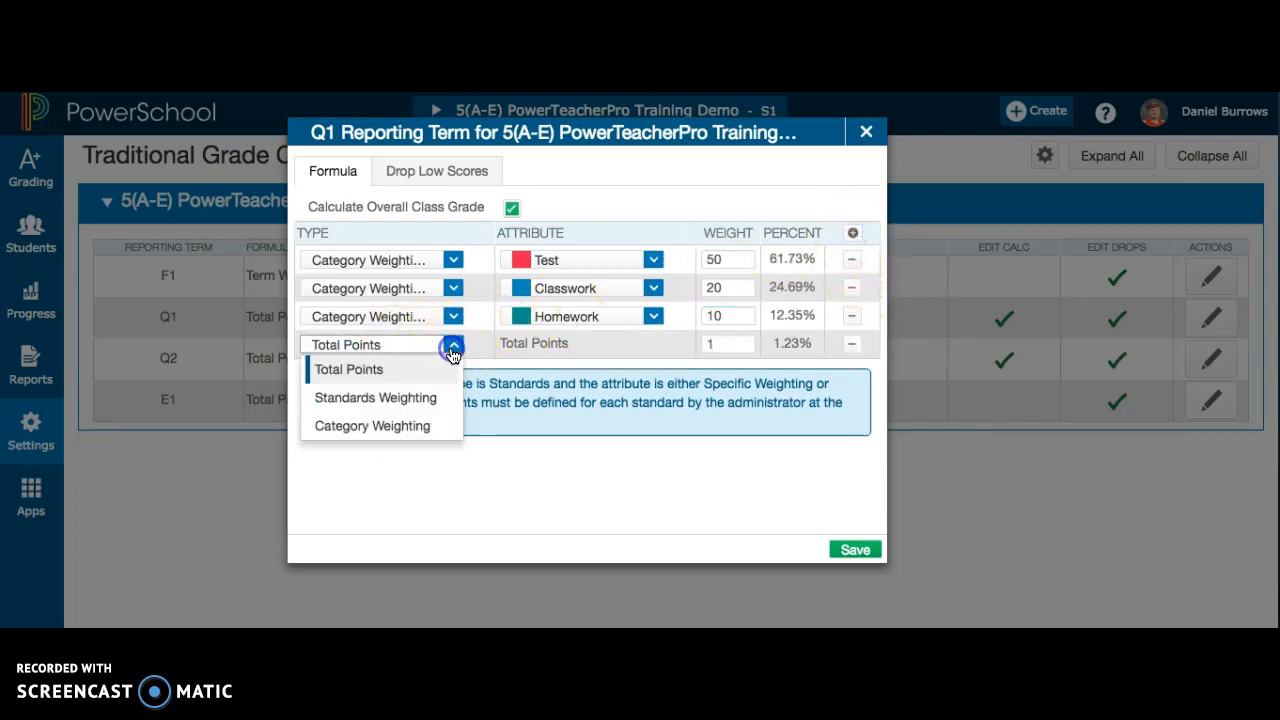
{"action": "left_click", "coordinate": [414, 427]}
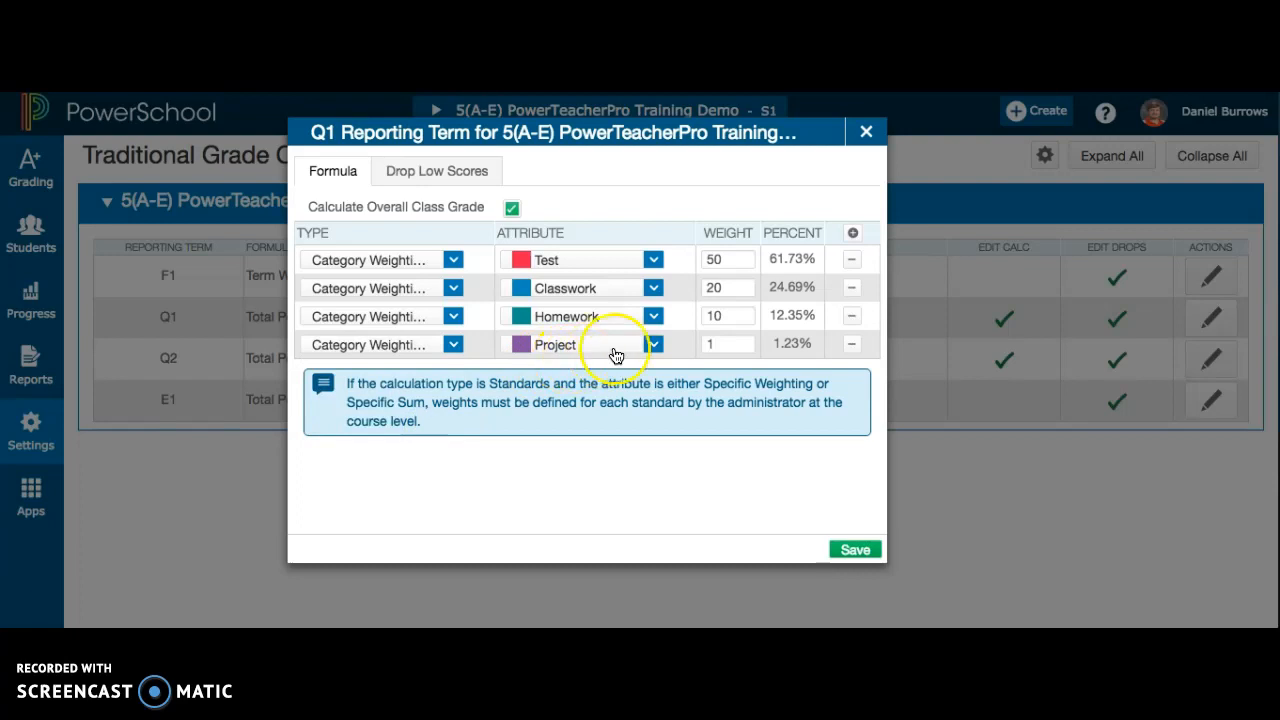
{"action": "left_click", "coordinate": [654, 348]}
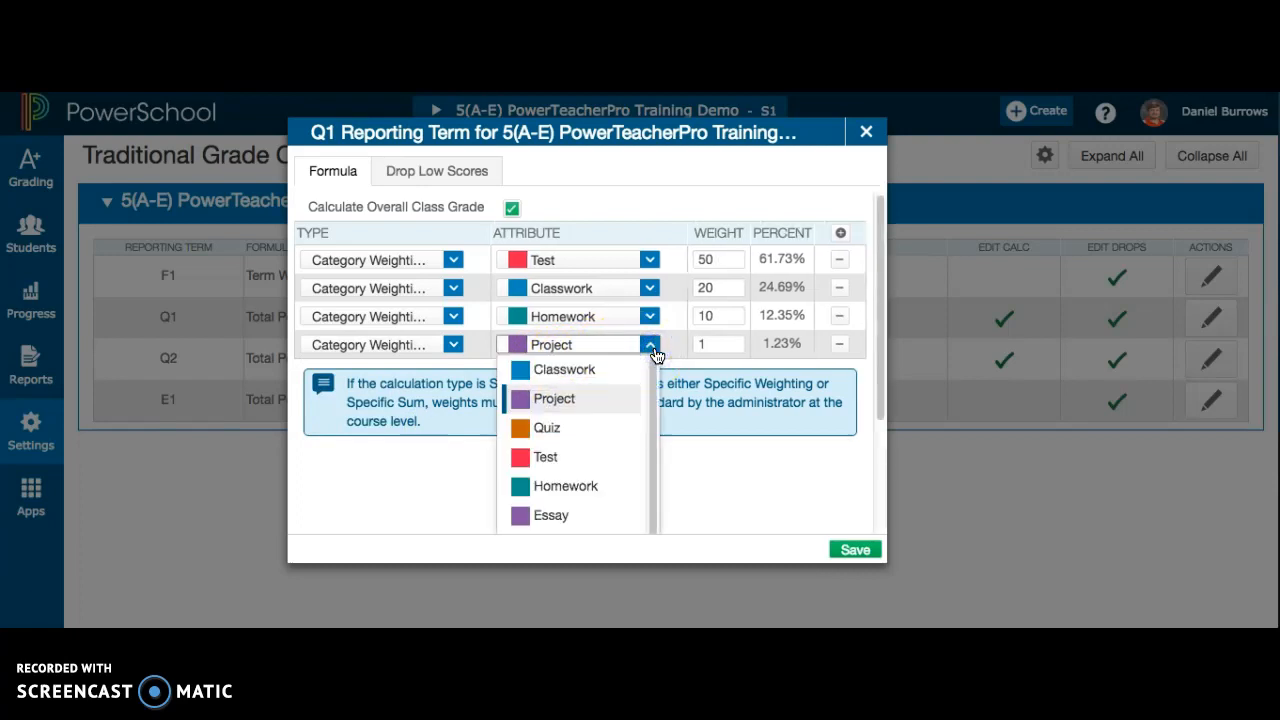
{"action": "left_click", "coordinate": [625, 422]}
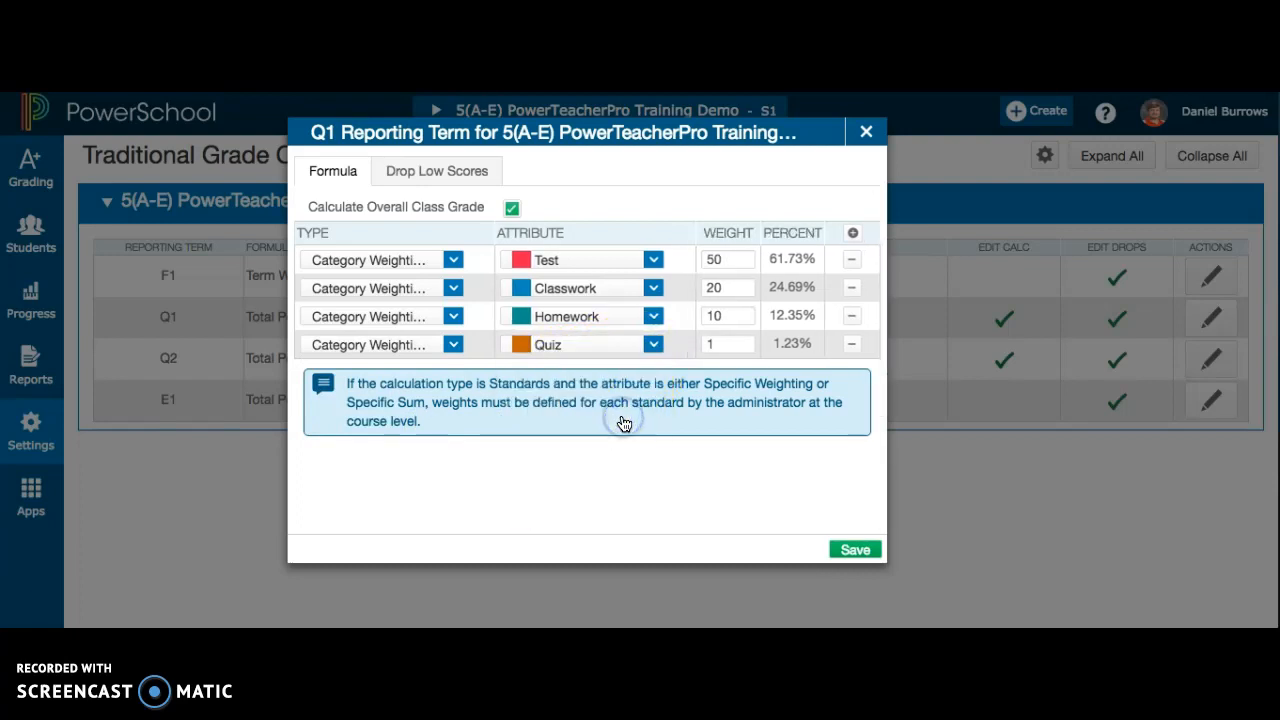
{"action": "left_click", "coordinate": [726, 343]}
{"action": "key", "text": "BackSpace"}
{"action": "type", "text": "20"}
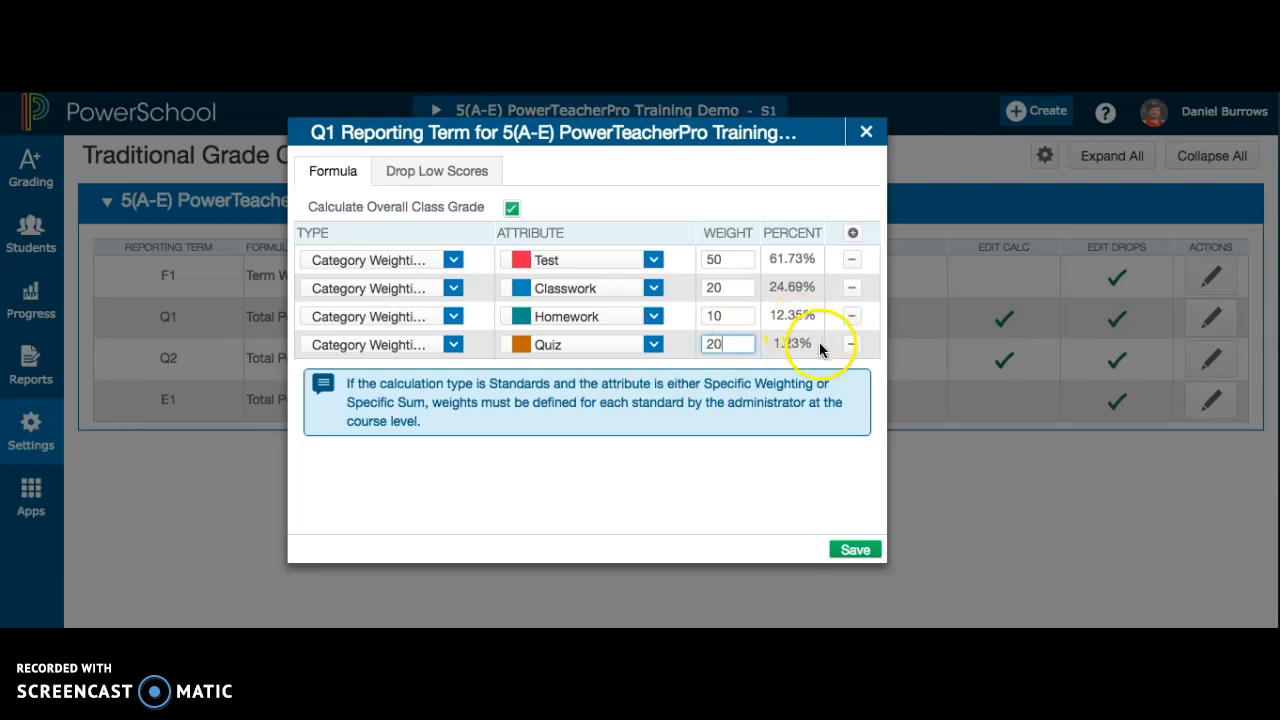
Save the Q1 grade calculation, and reopen it to review the category weights before saving it again.
{"action": "left_click", "coordinate": [854, 551]}
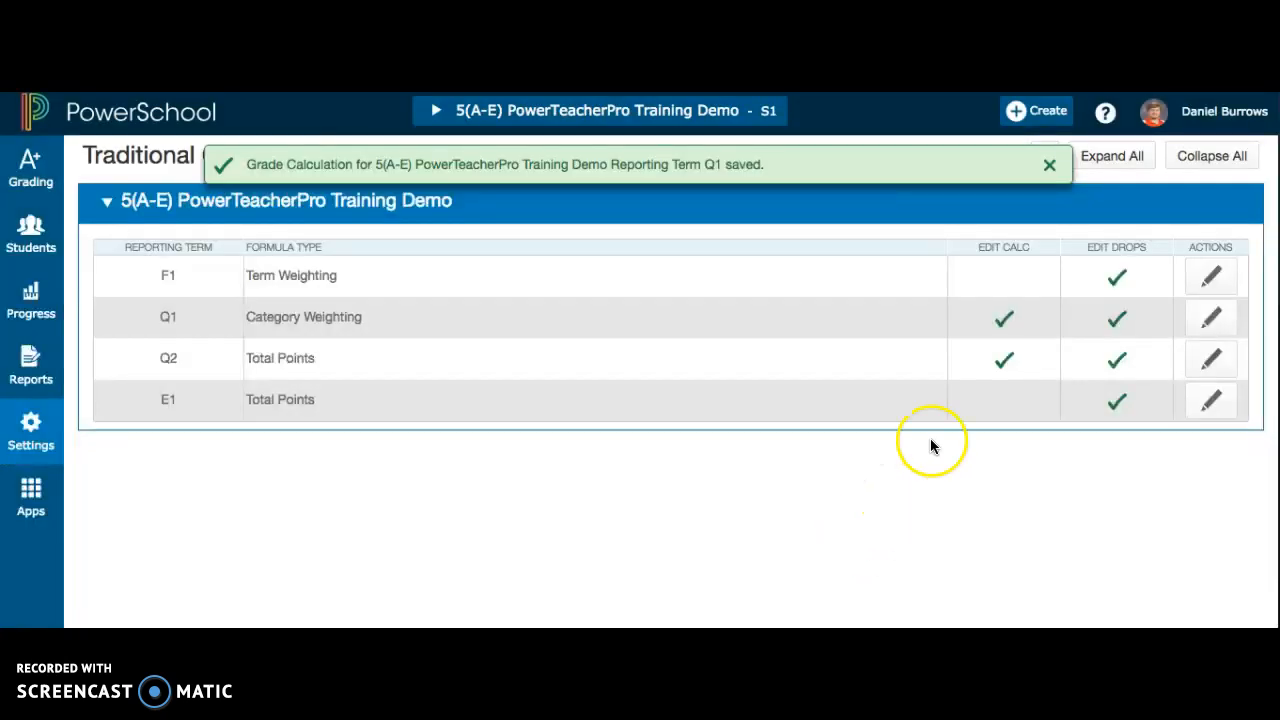
{"action": "left_click", "coordinate": [1226, 316]}
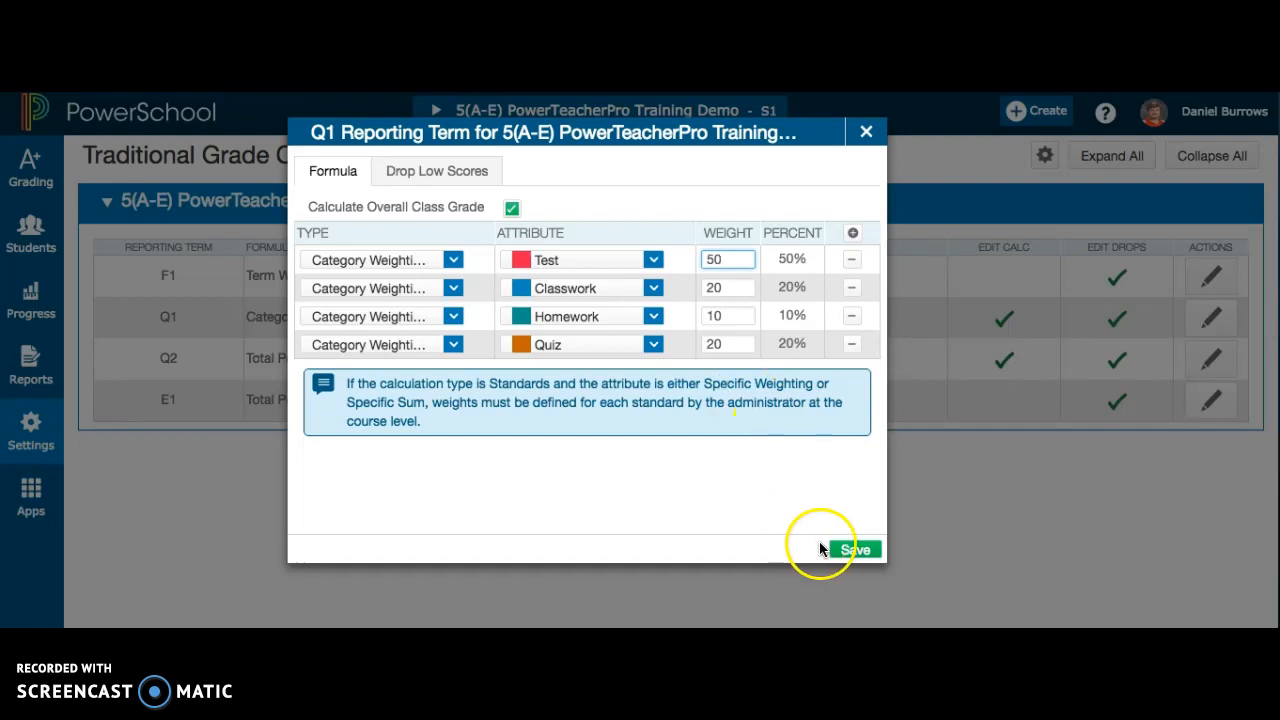
{"action": "left_click", "coordinate": [856, 550]}
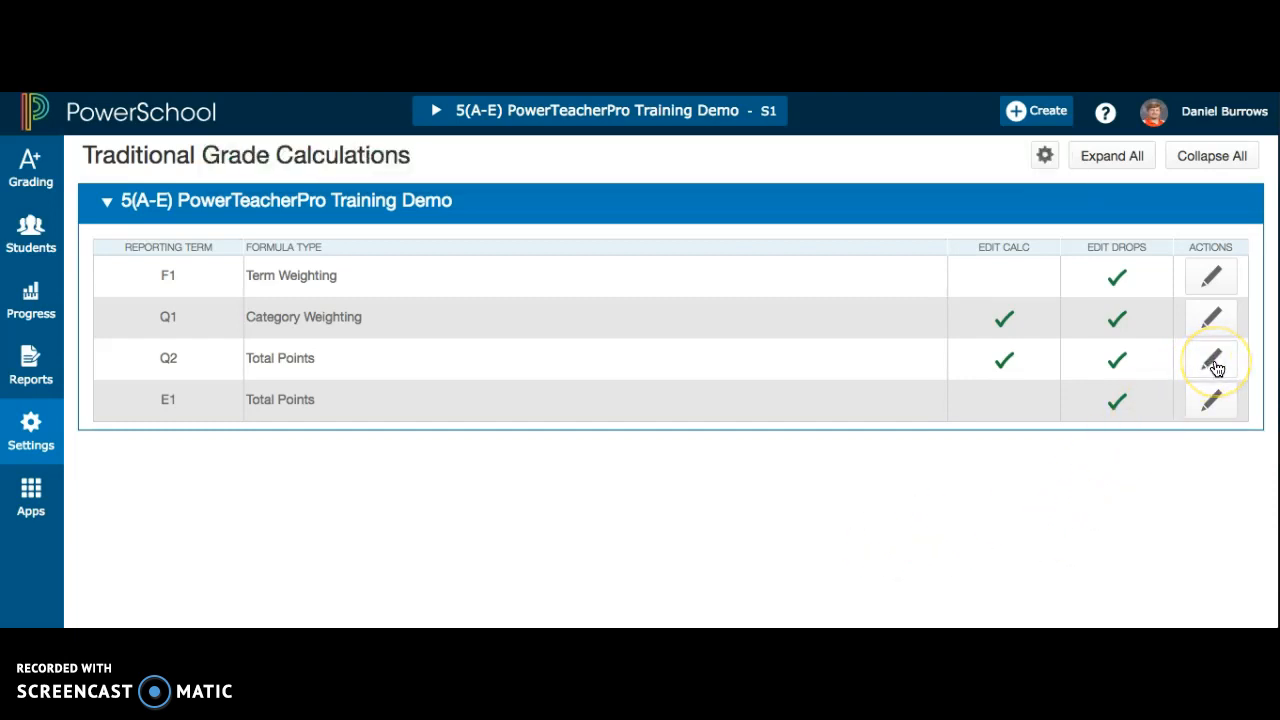
Open the Q2 reporting term's grade calculation for editing and add three more rows to its formula.
{"action": "left_click", "coordinate": [1215, 368]}
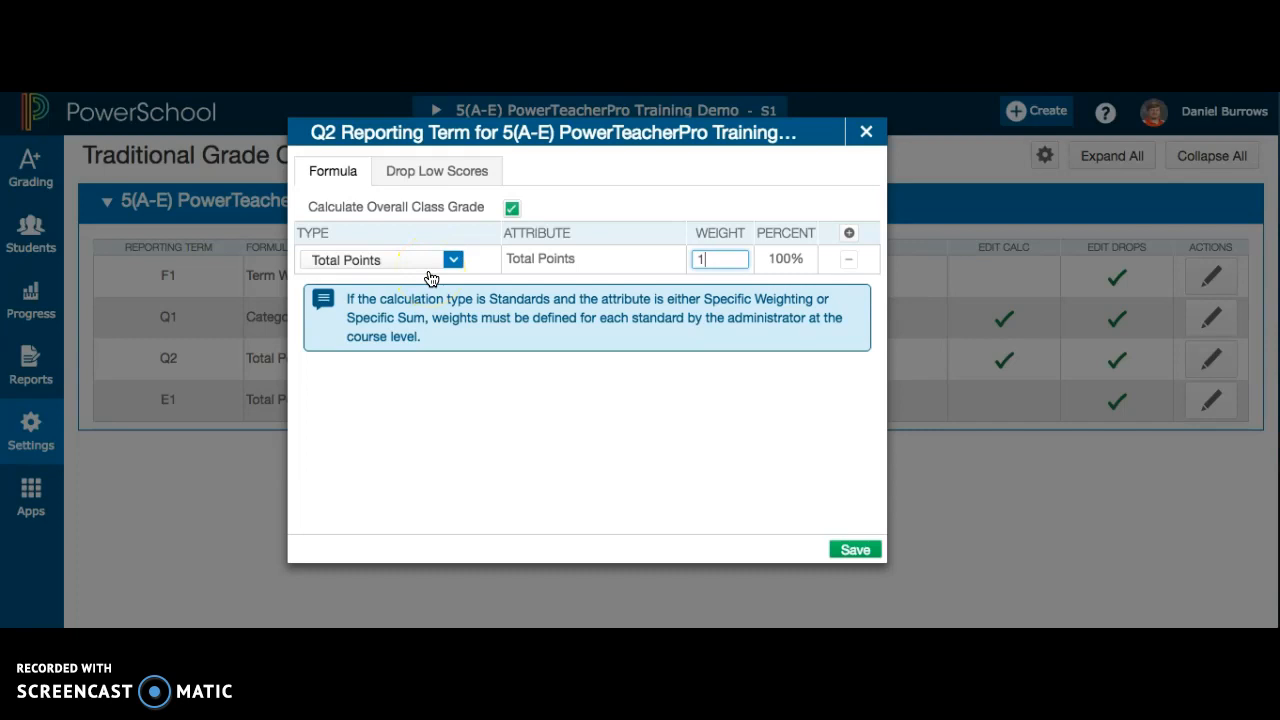
{"action": "left_click", "coordinate": [851, 233]}
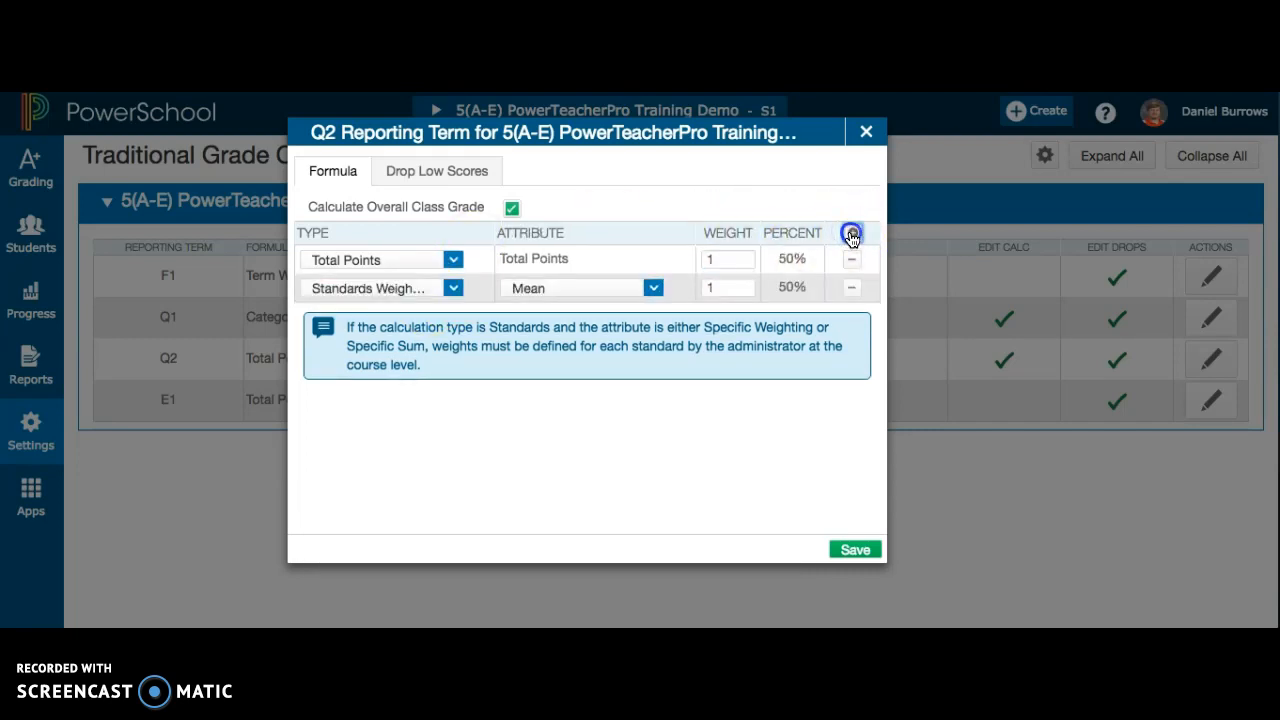
{"action": "left_click", "coordinate": [851, 233]}
{"action": "left_click", "coordinate": [851, 233]}
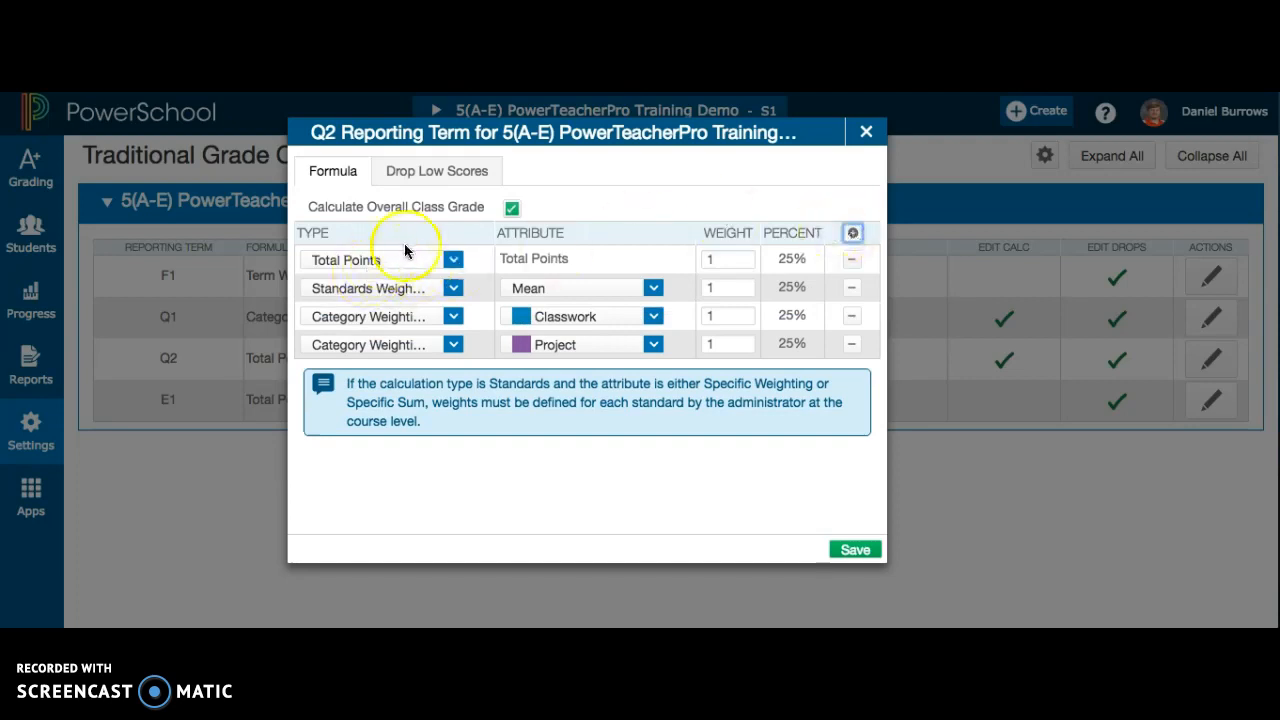
Change the first two rows of the Q2 formula to Category Weighting, with Quiz and Test as their categories.
{"action": "left_click", "coordinate": [453, 262]}
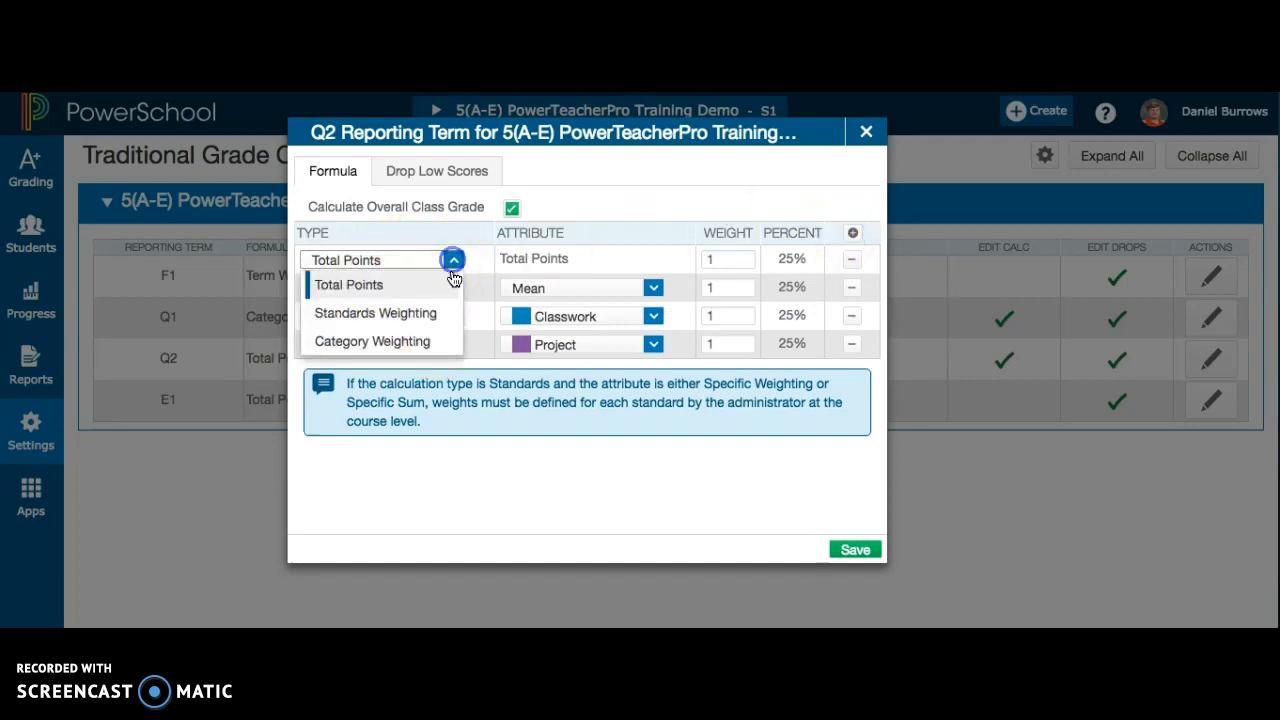
{"action": "left_click", "coordinate": [423, 340]}
{"action": "left_click", "coordinate": [453, 292]}
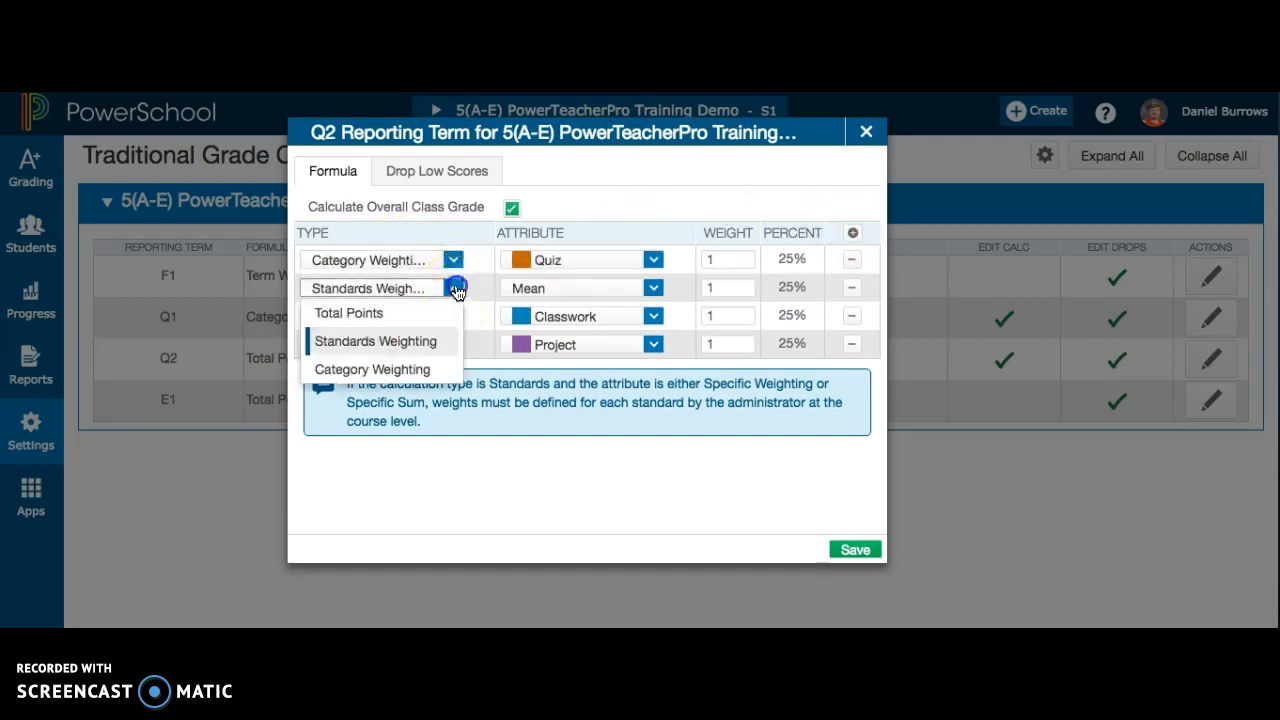
{"action": "left_click", "coordinate": [430, 369]}
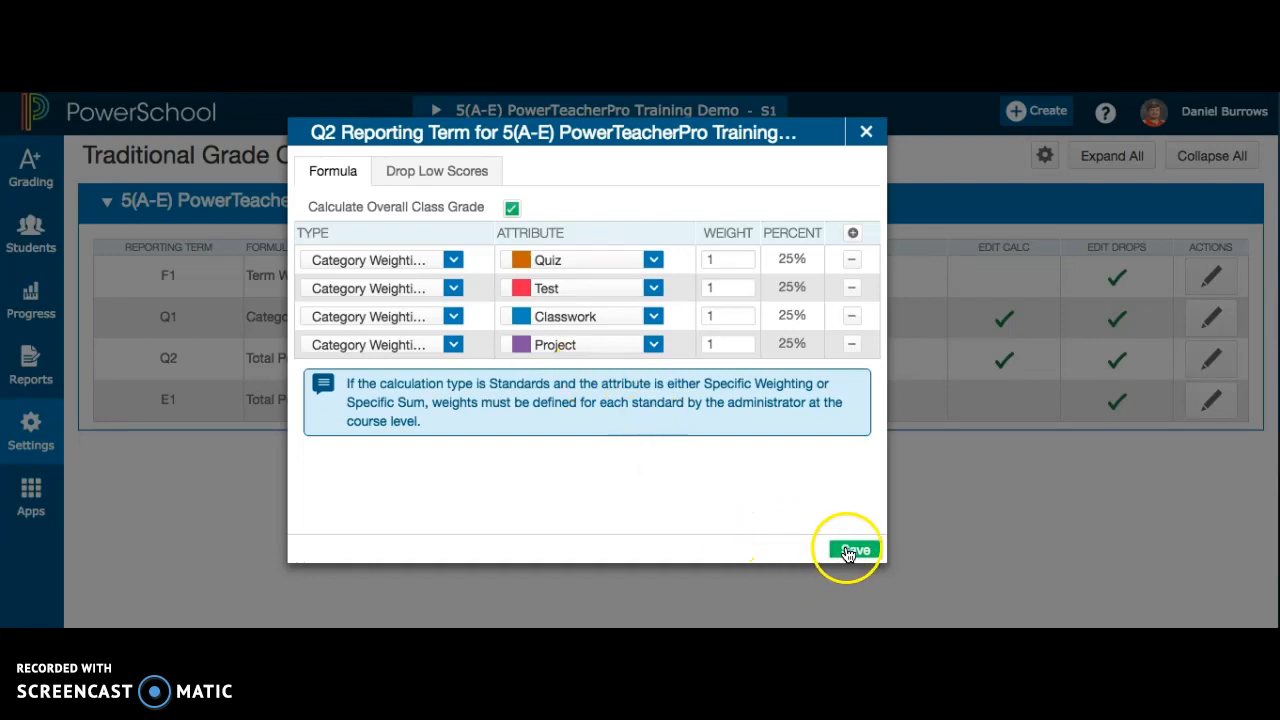
Set the Q2 weights to 20 for Quiz, 50 for Test, 20 for Classwork and 10 for Project, and save the grade calculation.
{"action": "double_click", "coordinate": [713, 259]}
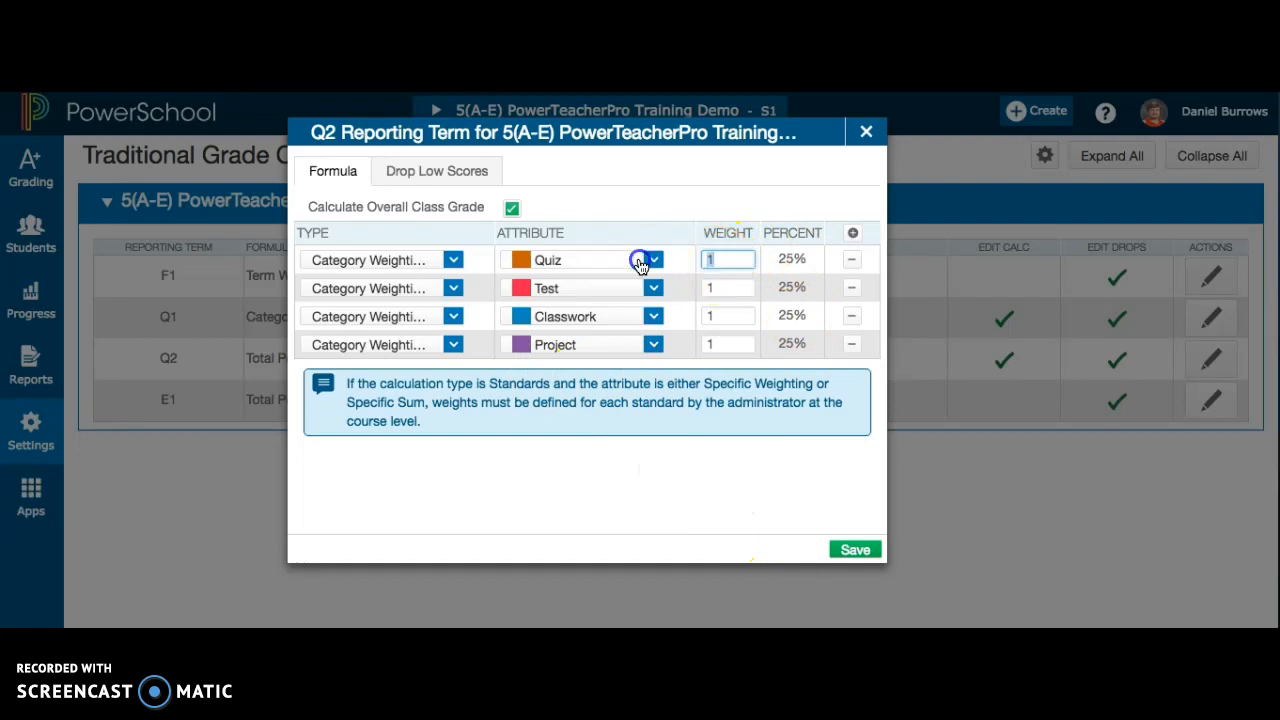
{"action": "type", "text": "20"}
{"action": "double_click", "coordinate": [723, 287]}
{"action": "type", "text": "50"}
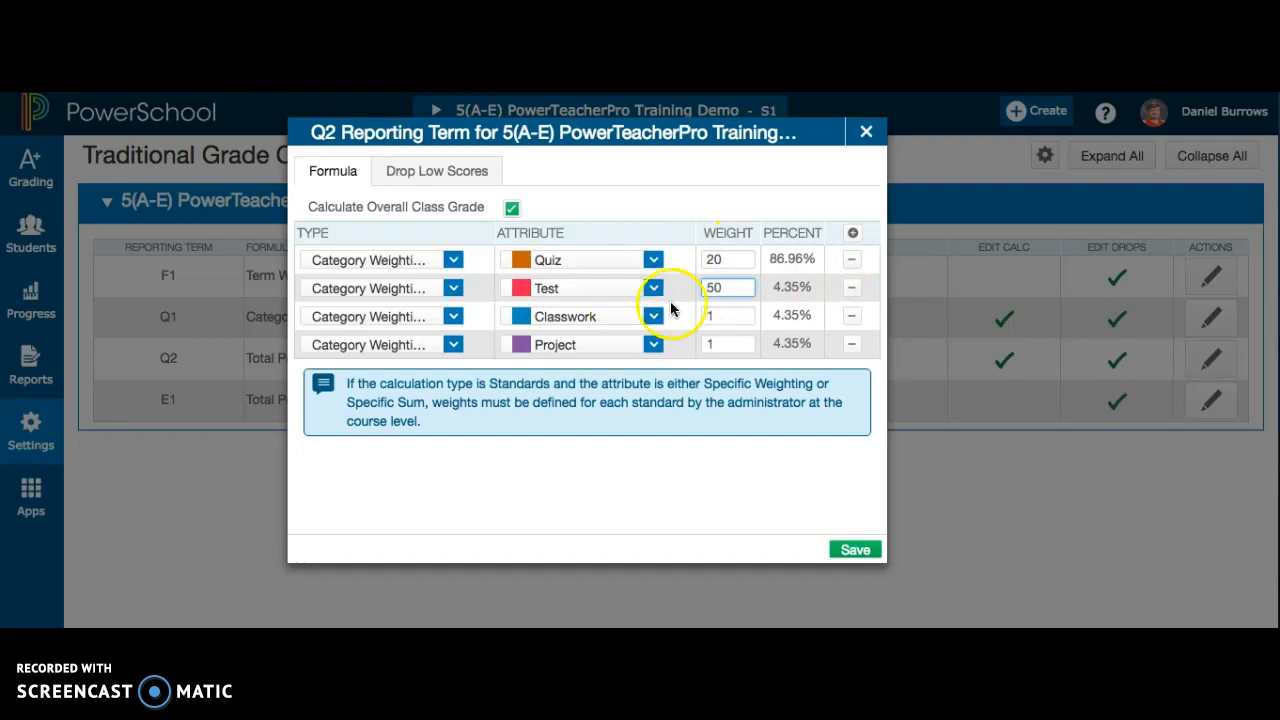
{"action": "double_click", "coordinate": [716, 316]}
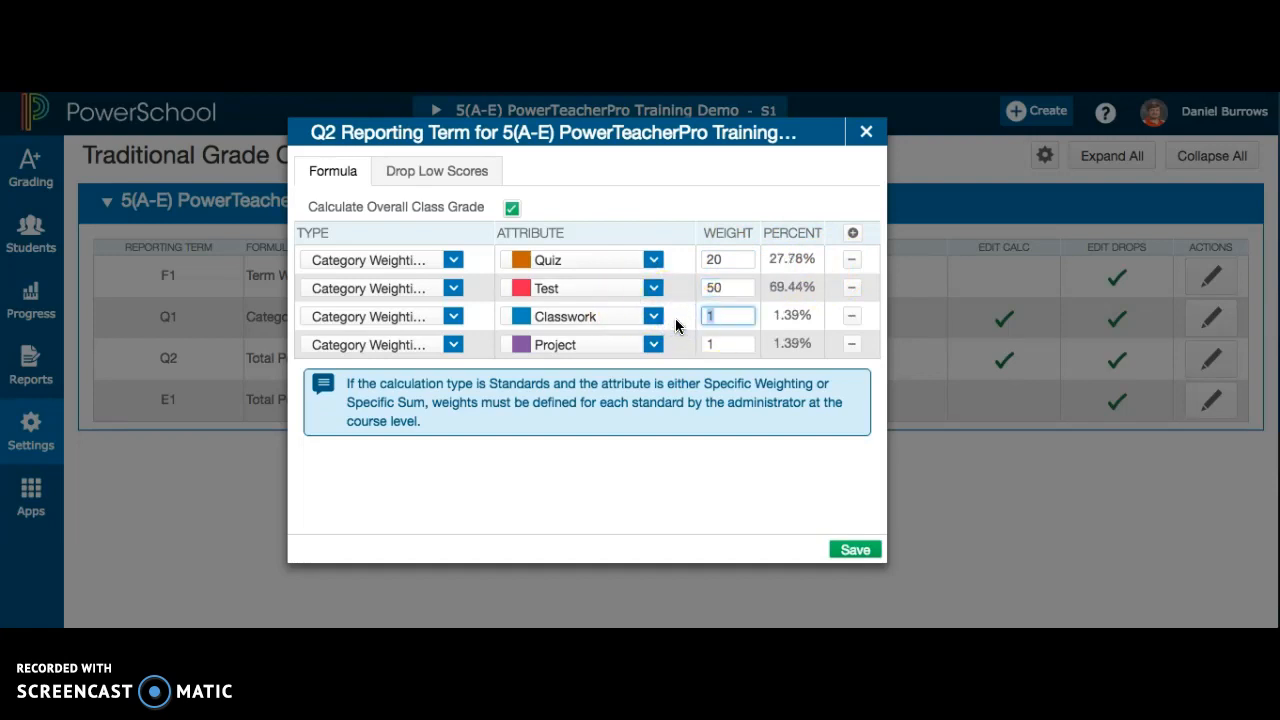
{"action": "type", "text": "20"}
{"action": "left_click", "coordinate": [723, 345]}
{"action": "type", "text": "0"}
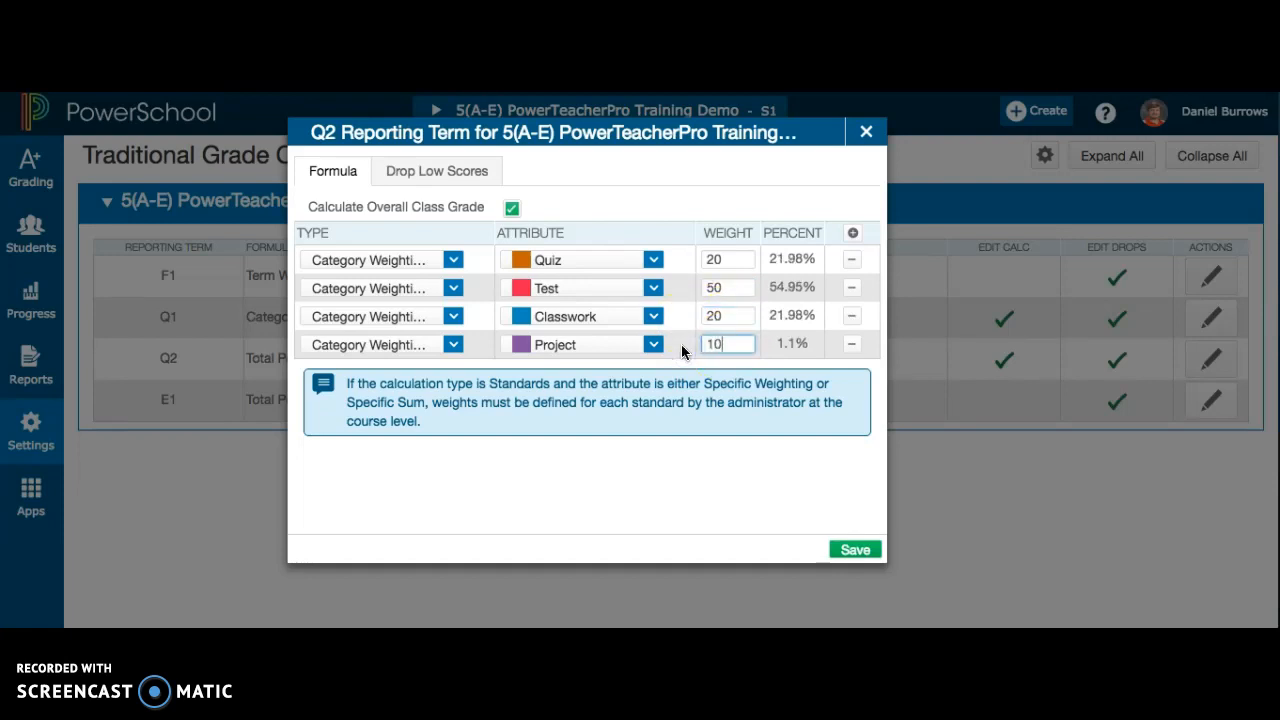
{"action": "left_click", "coordinate": [714, 368]}
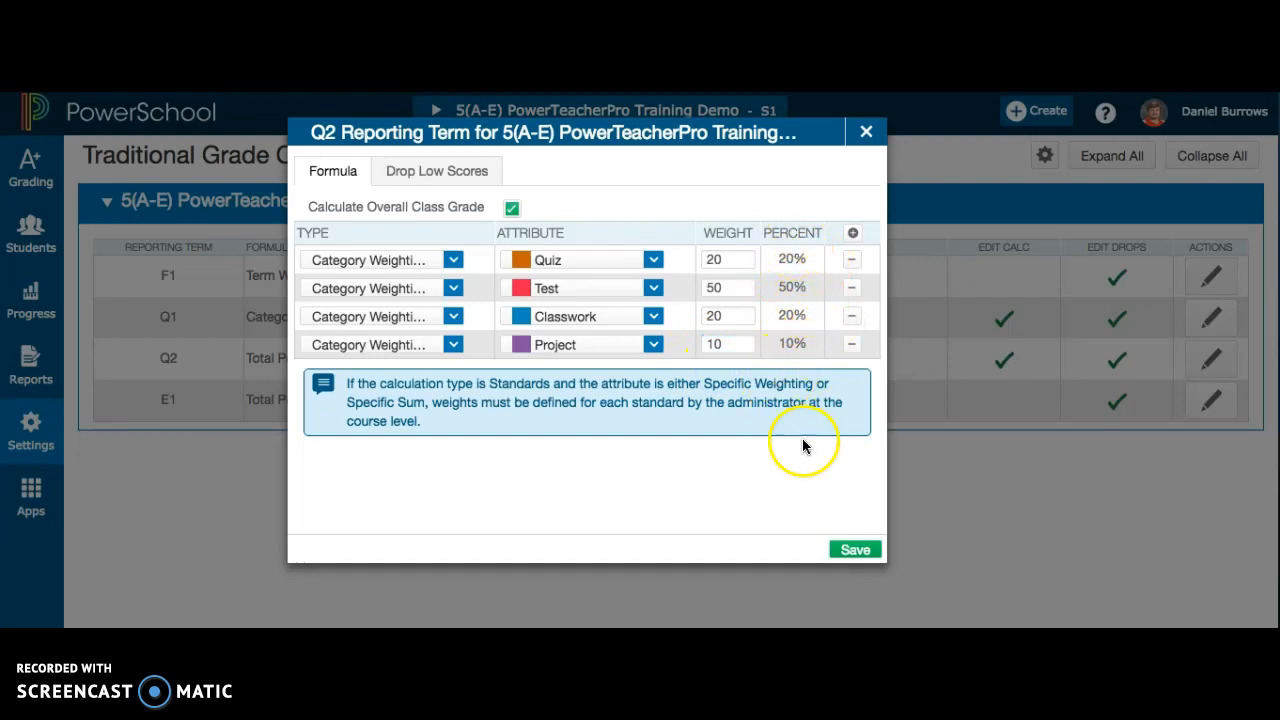
{"action": "left_click", "coordinate": [857, 551]}
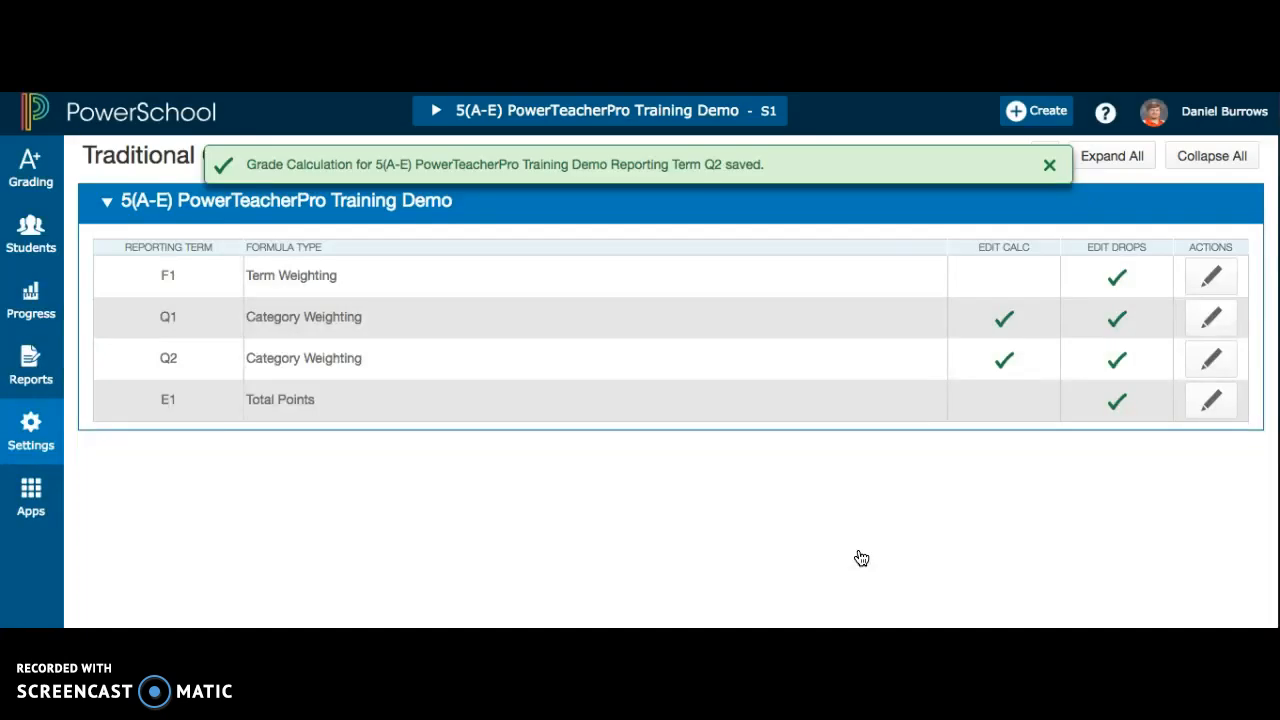